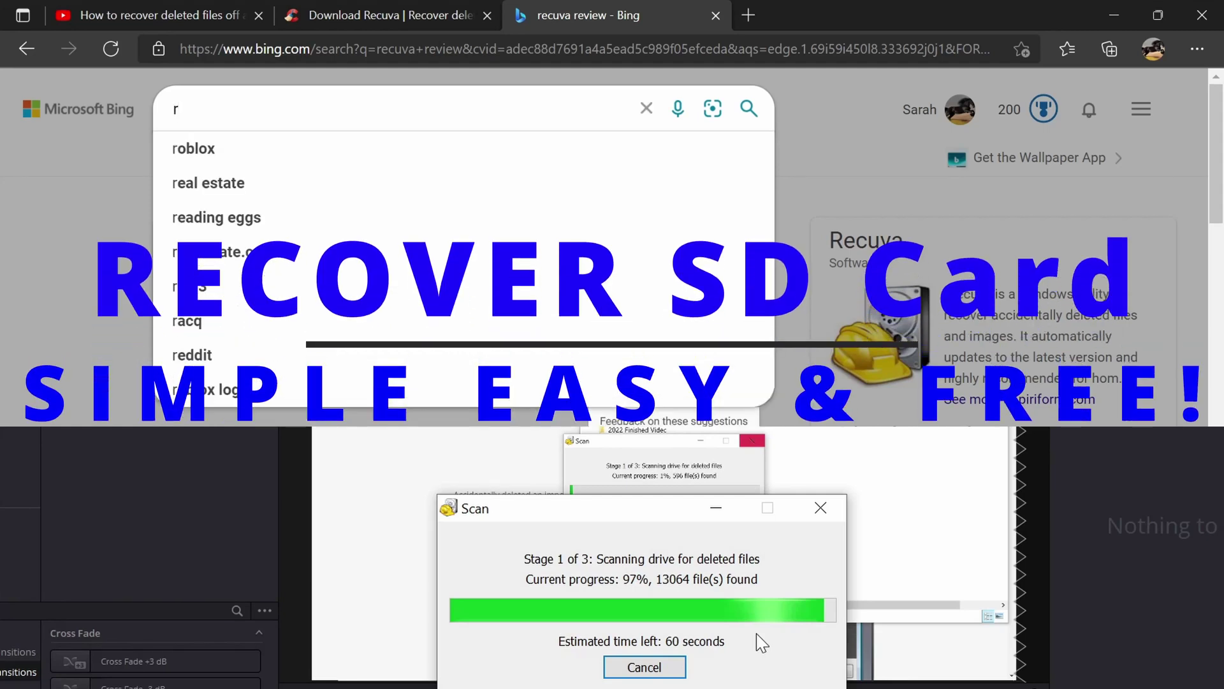
- Search Bing for 'recuva'
type("ecuv")
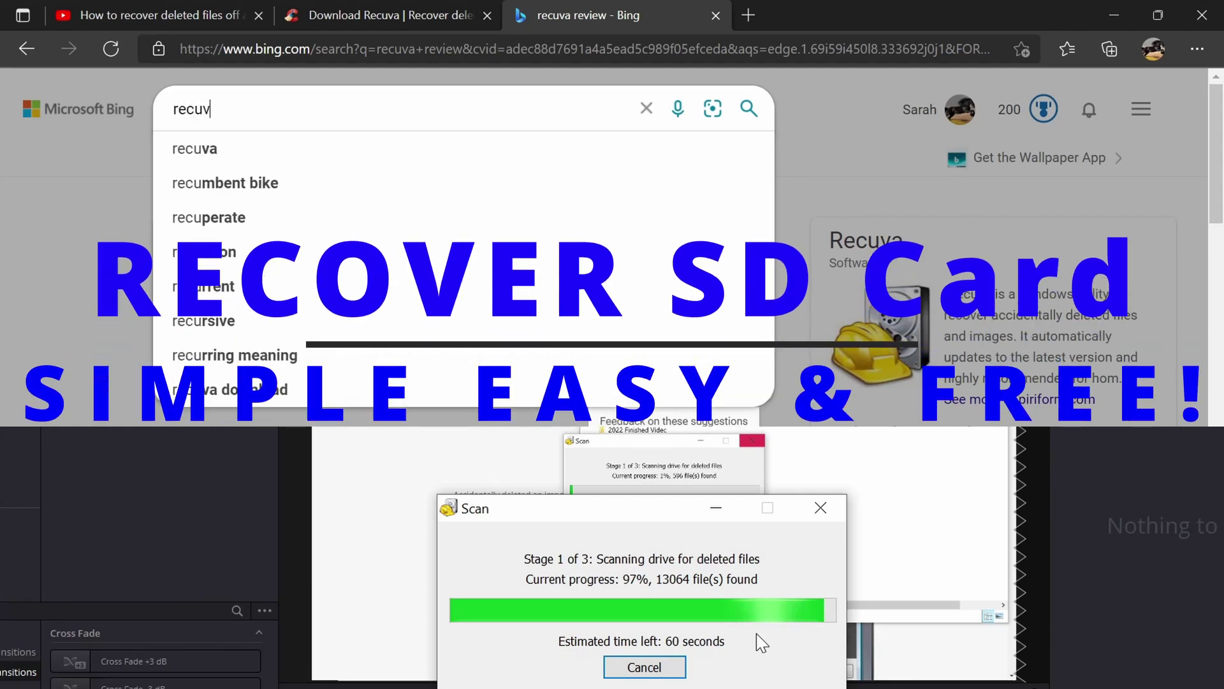
type("a")
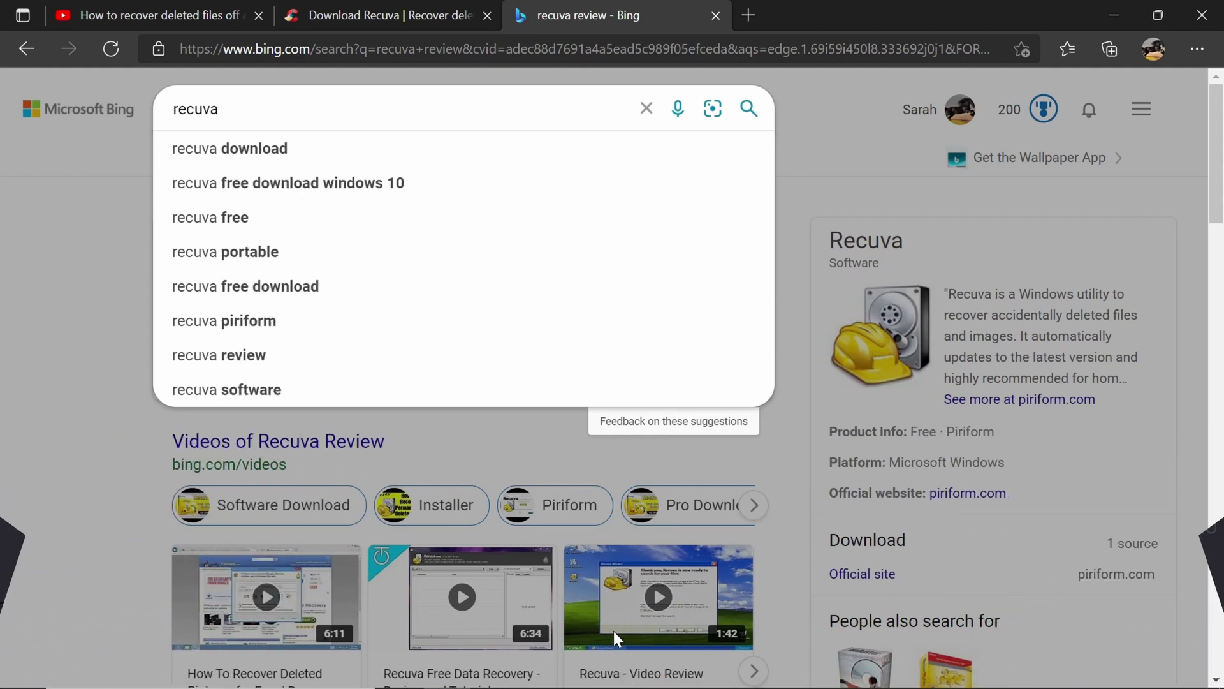
- Open the ccleaner.com Recuva page and jump to the Free vs Professional plan comparison
left_click(422, 160)
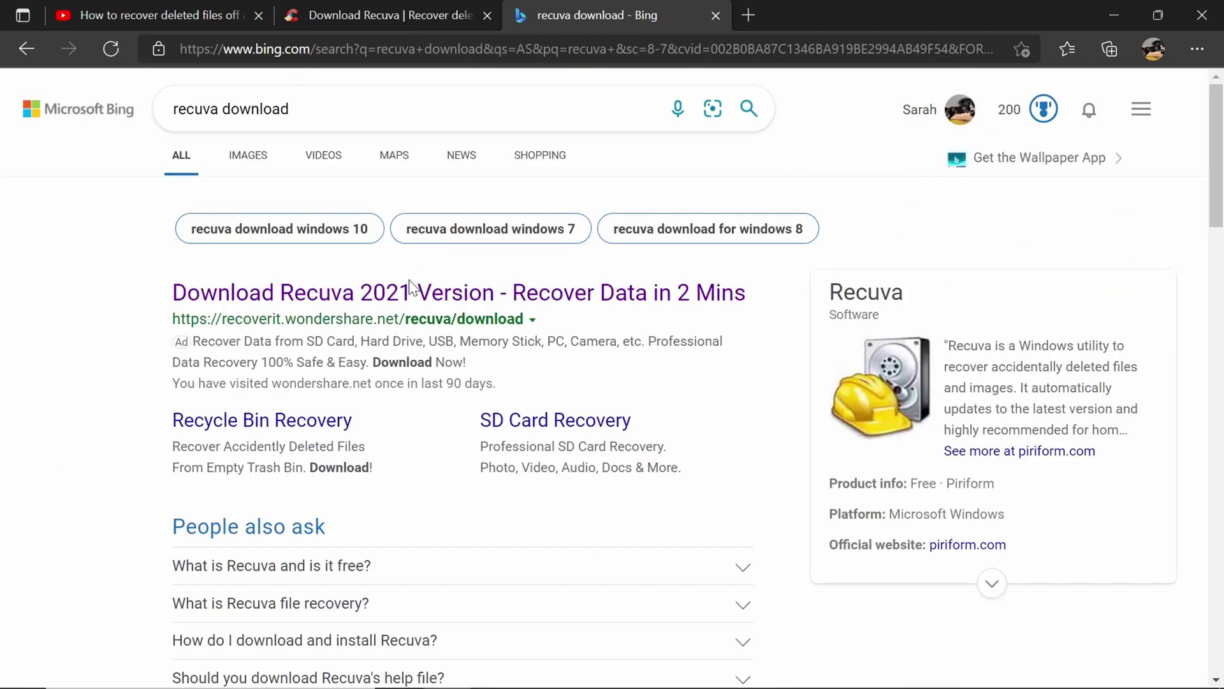
left_click_drag(1221, 210, 1222, 357)
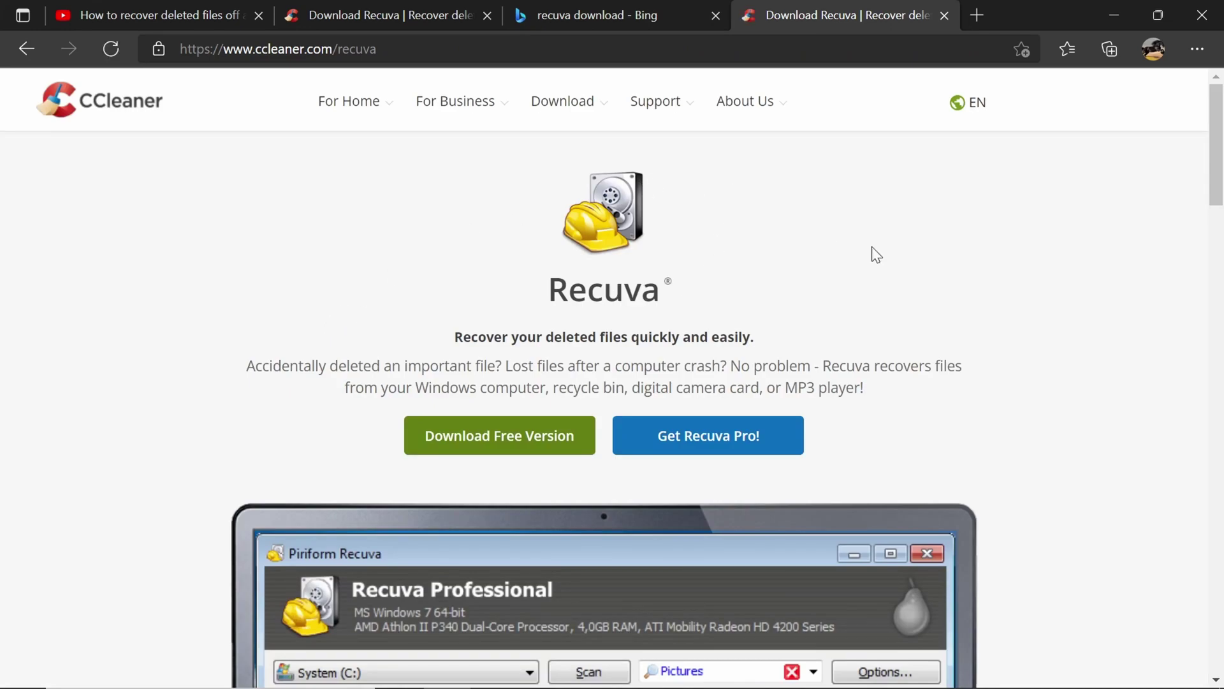
scroll(517, 381, "down", 1)
left_click(515, 373)
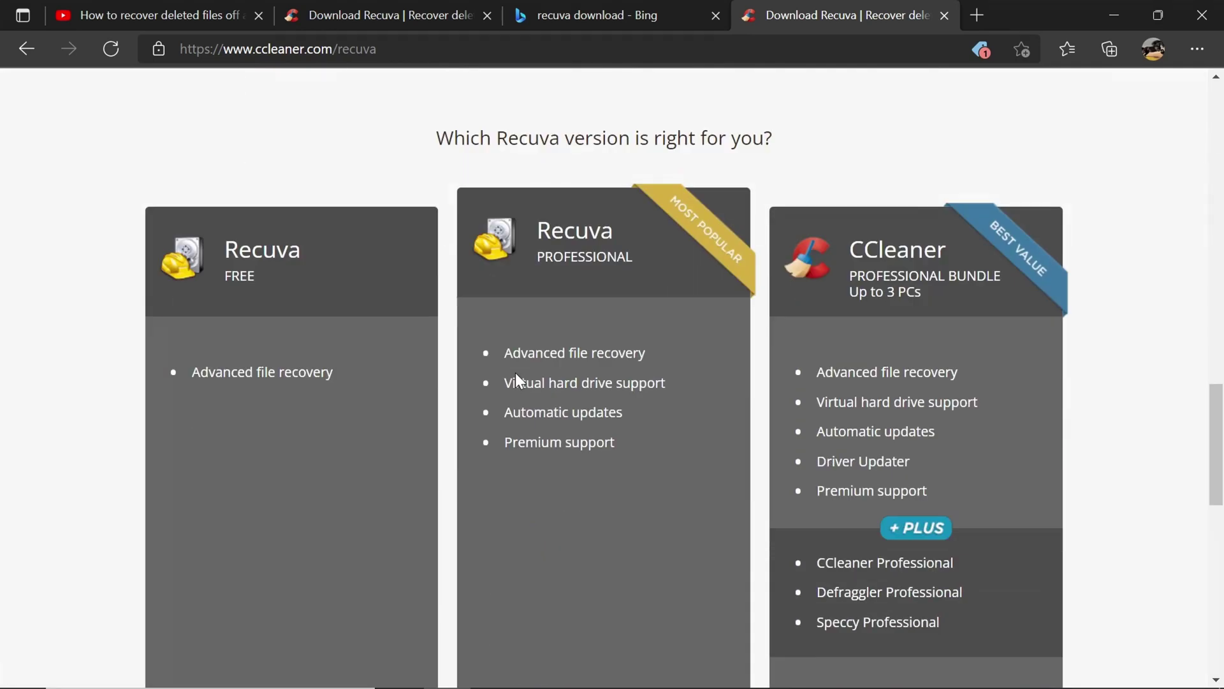
scroll(1219, 470, "down", 1)
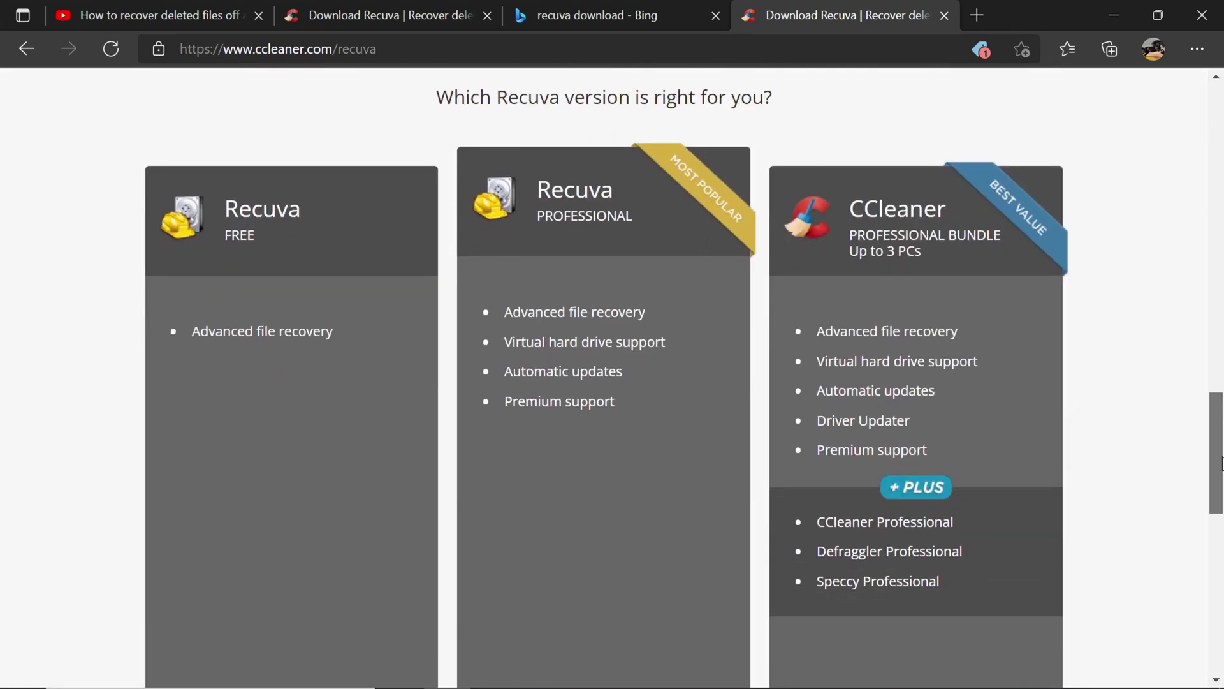
left_click_drag(1222, 470, 1222, 479)
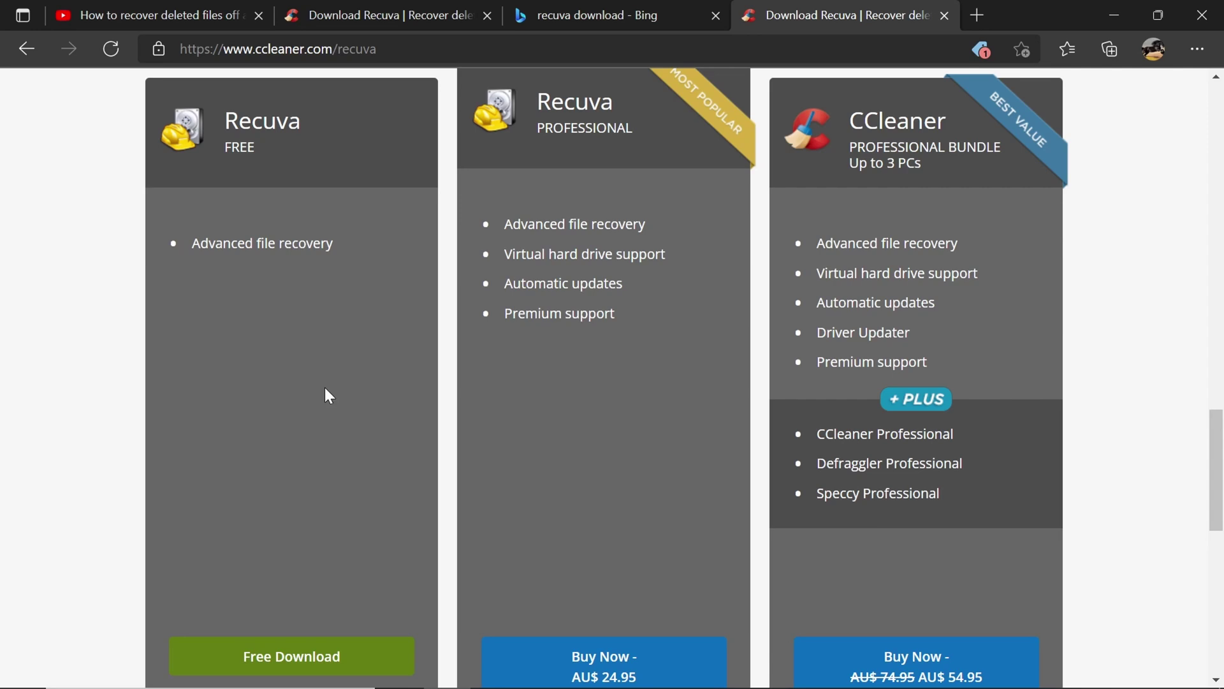
- Download the free Recuva installer, rcsetup153.exe
left_click(287, 673)
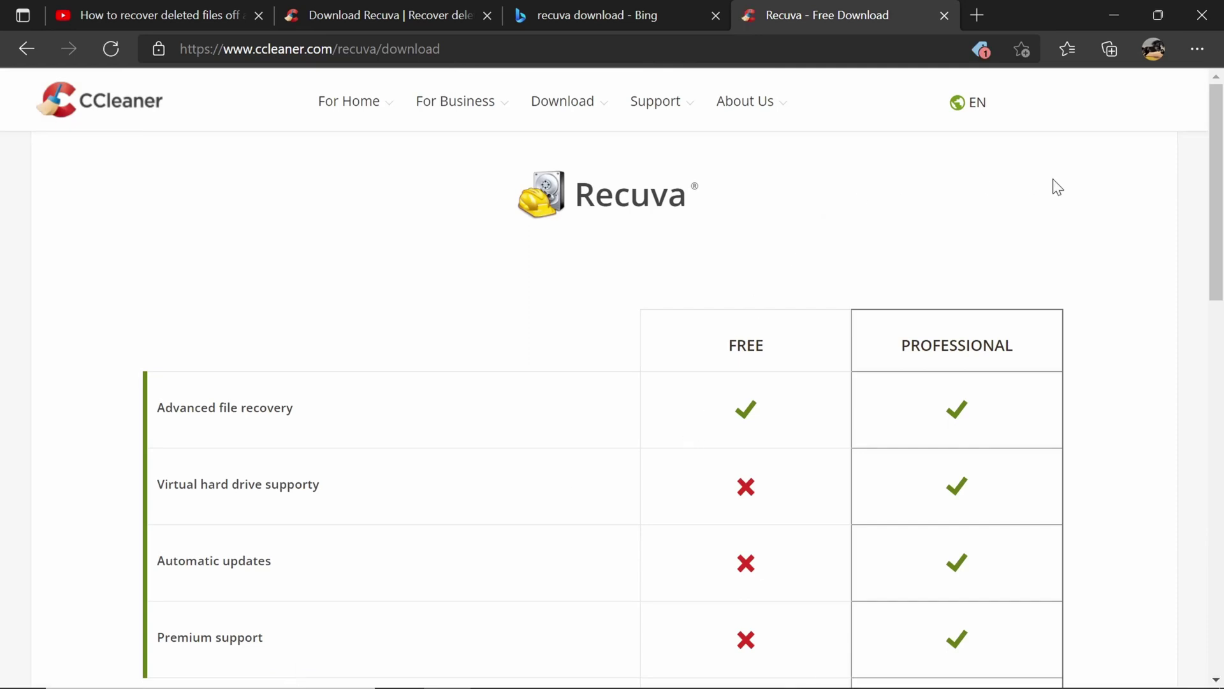
left_click_drag(1218, 167, 1222, 223)
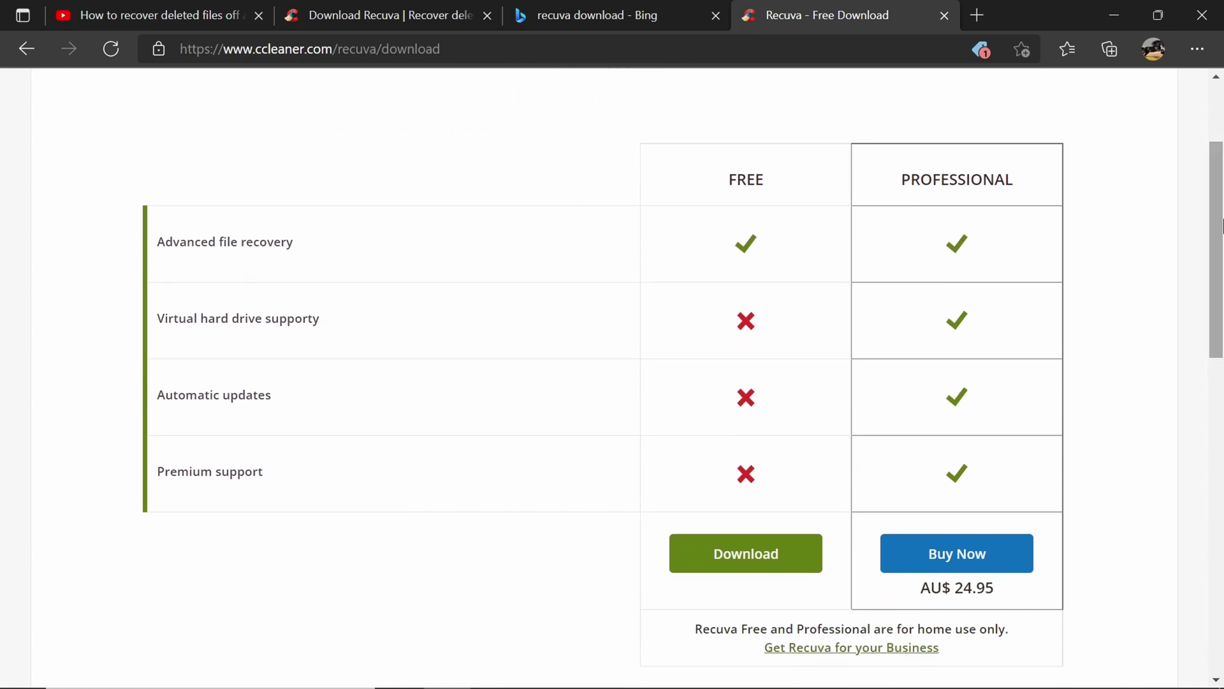
left_click(731, 554)
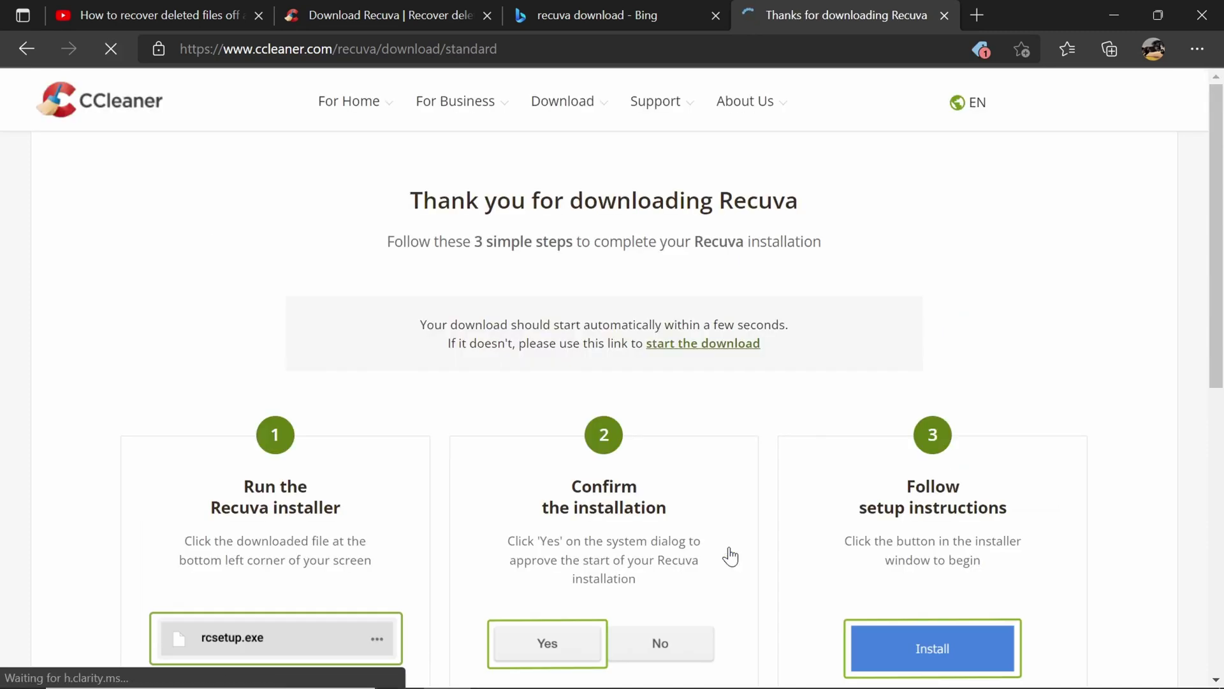
left_click_drag(1220, 218, 1222, 276)
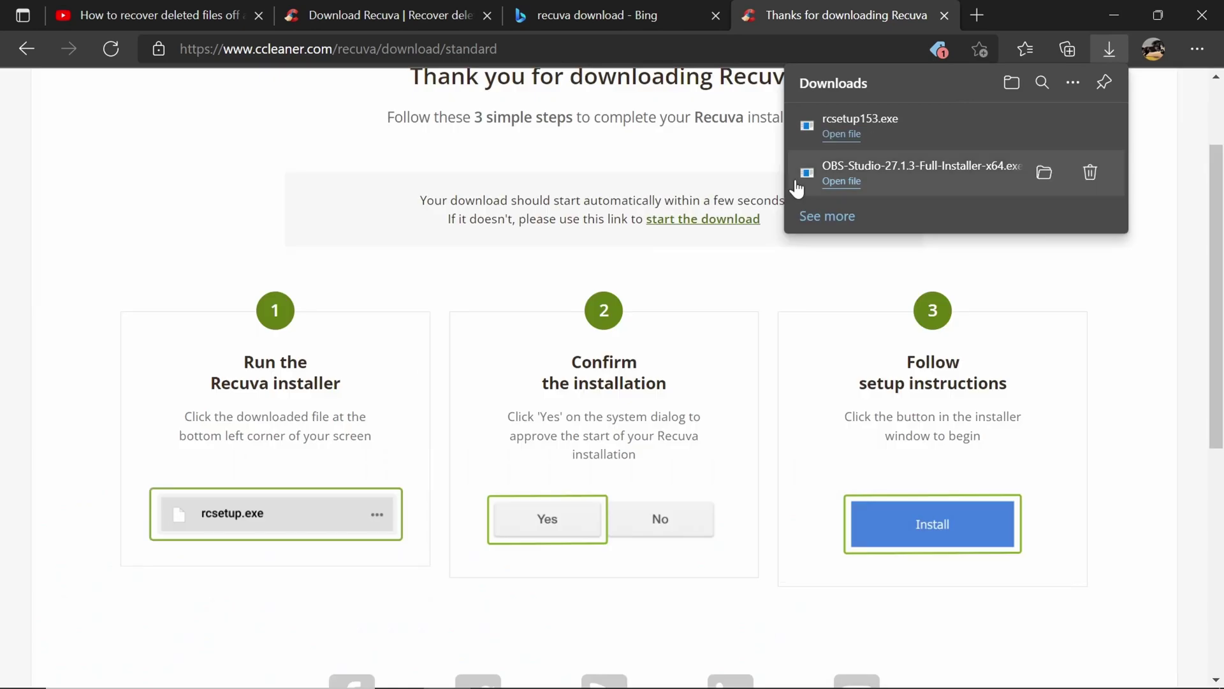
- Run rcsetup153.exe, dismiss the Norton notification, and install Recuva v1.53
left_click(842, 134)
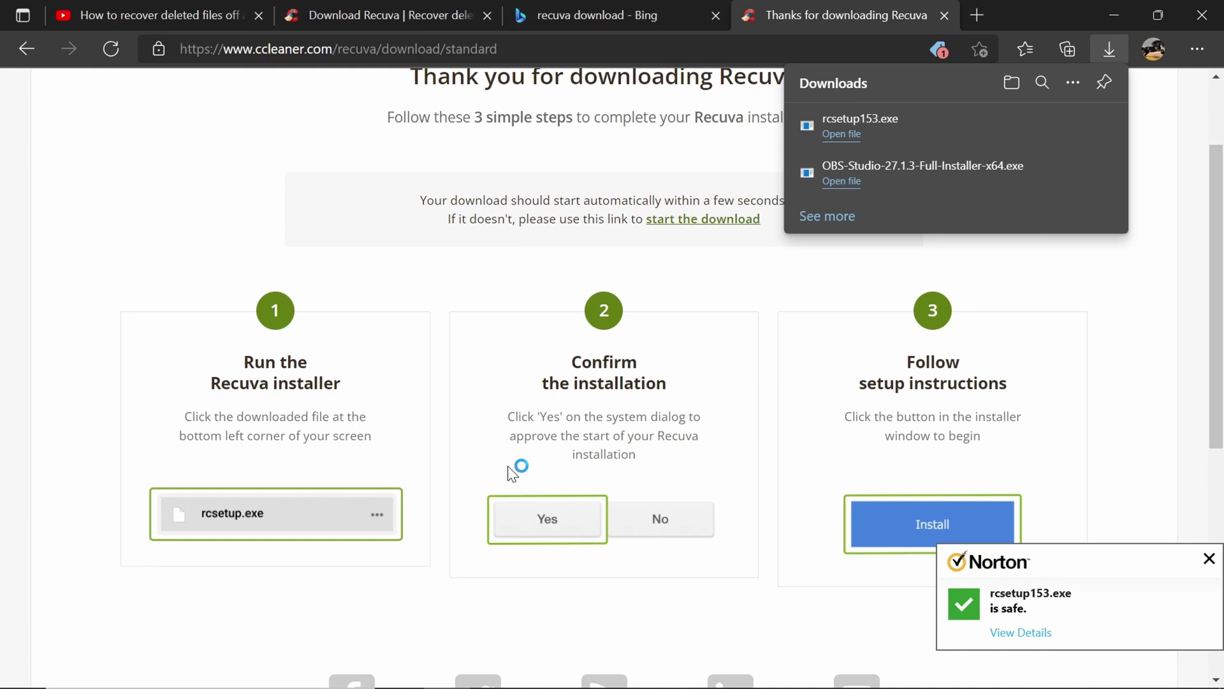
left_click(1210, 560)
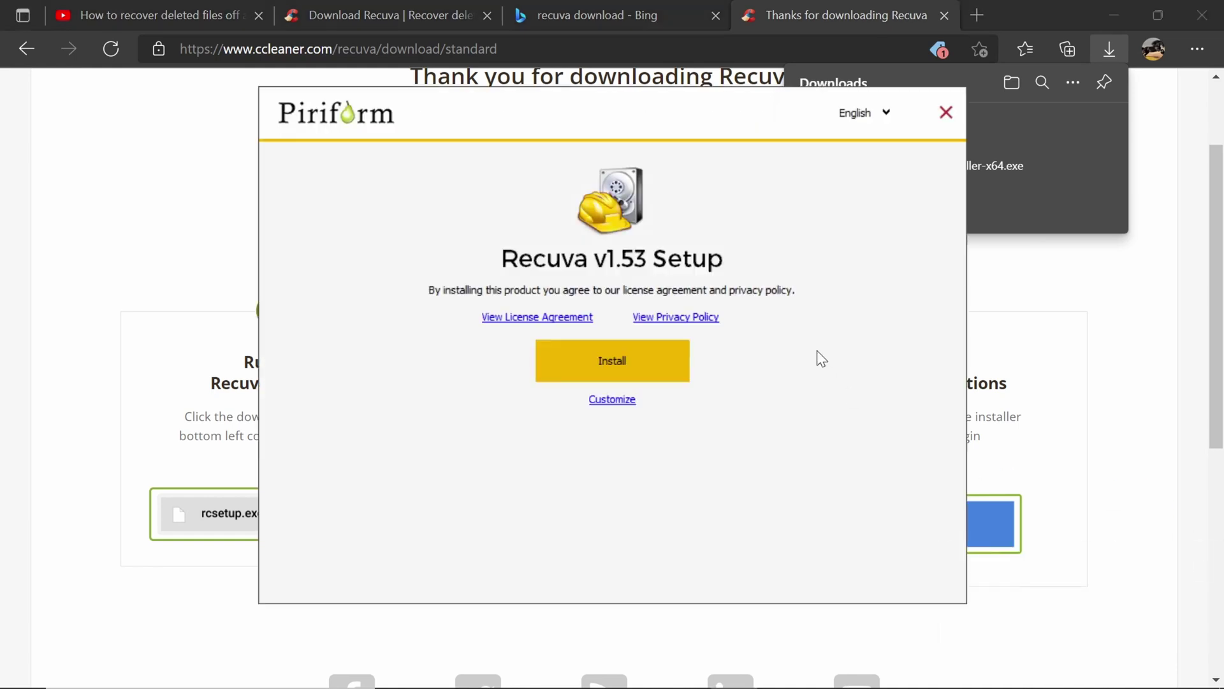
left_click(587, 370)
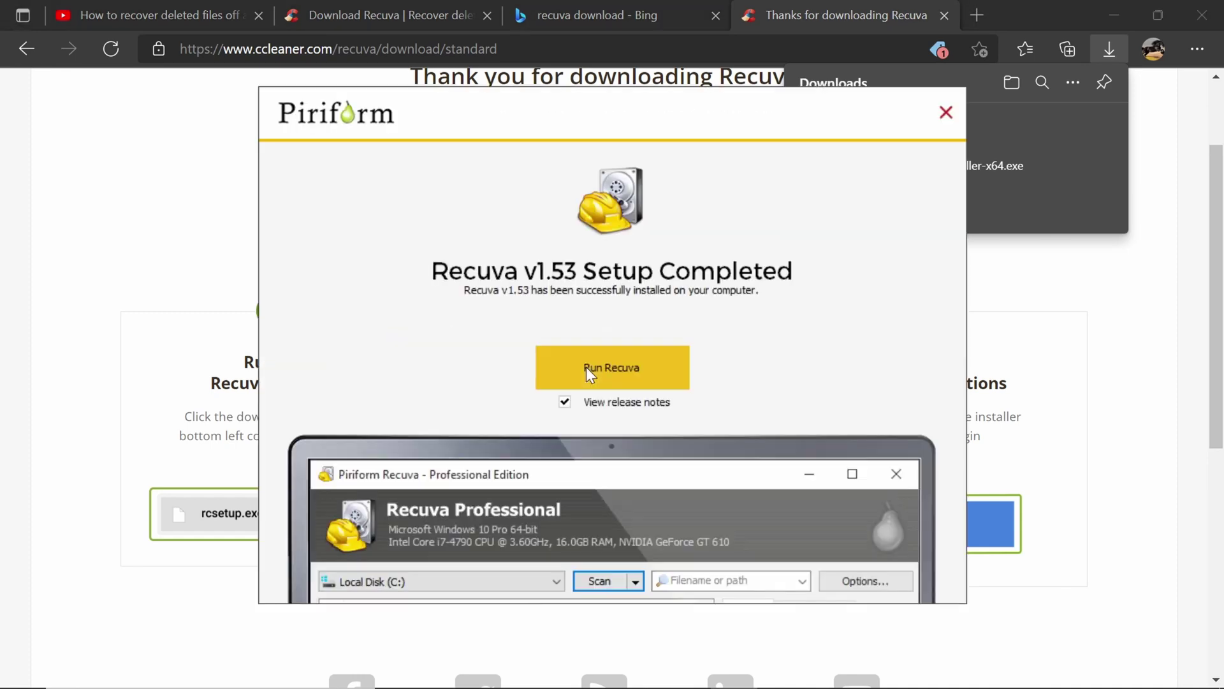
- Launch the Recuva Wizard, keep All Files, and choose 'In a specific location'
left_click(640, 364)
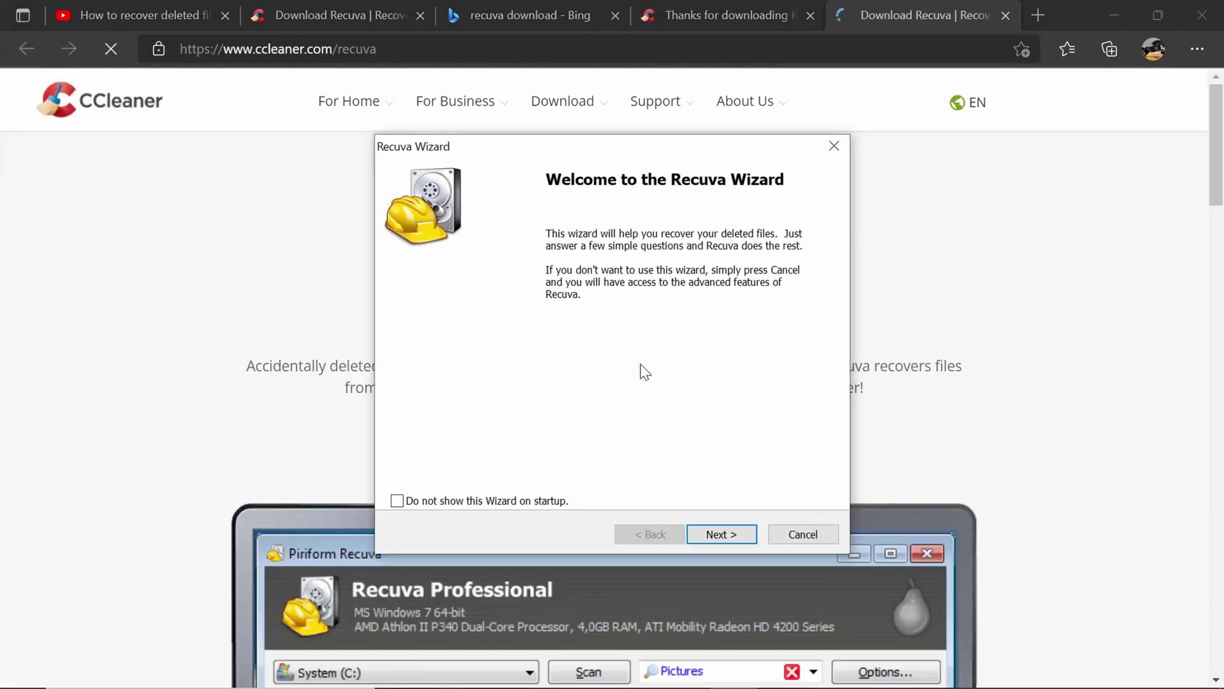
left_click(734, 534)
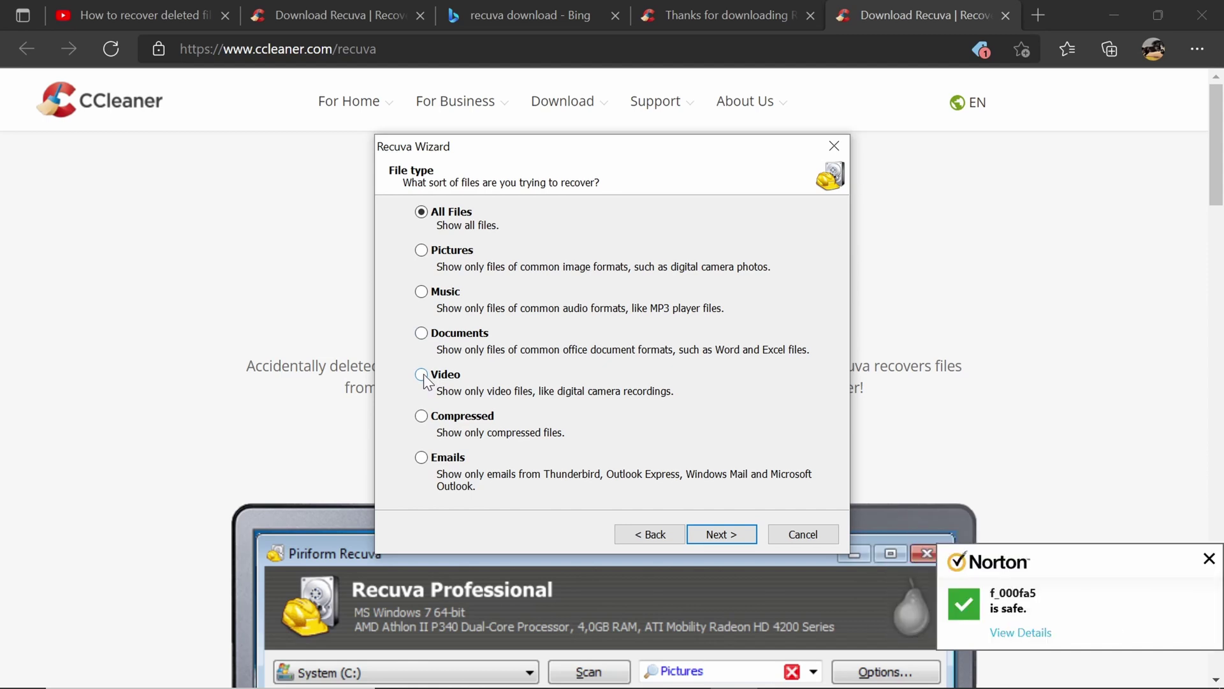
left_click(716, 536)
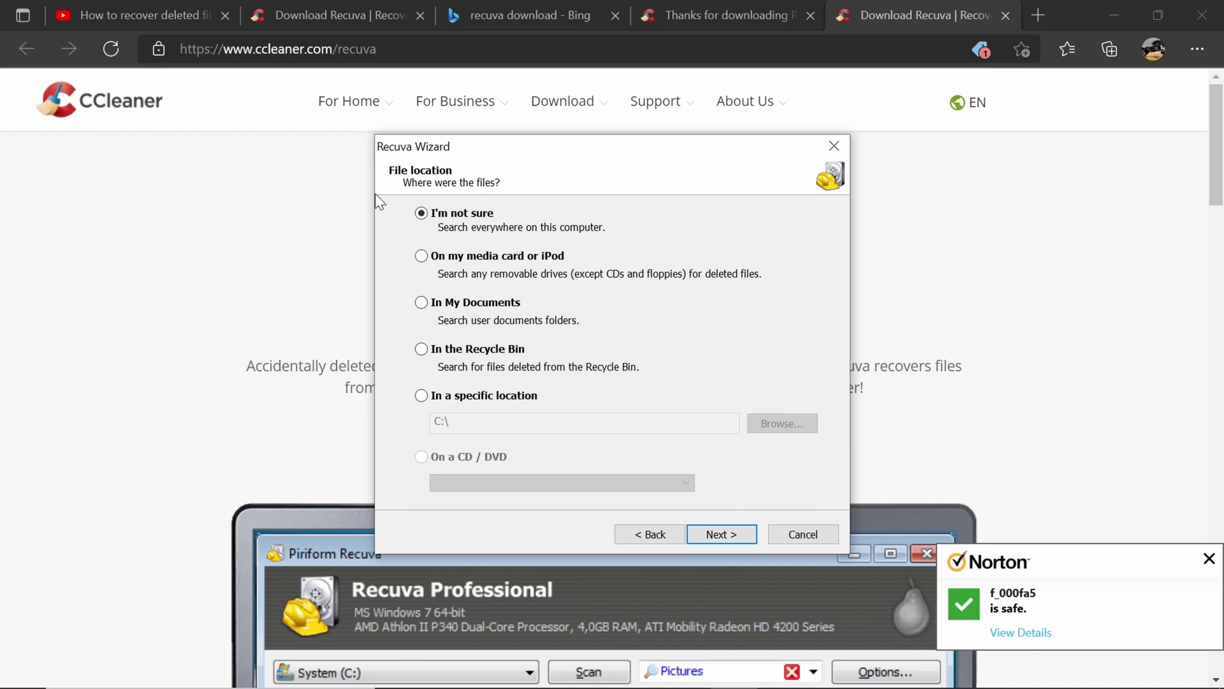
left_click(423, 259)
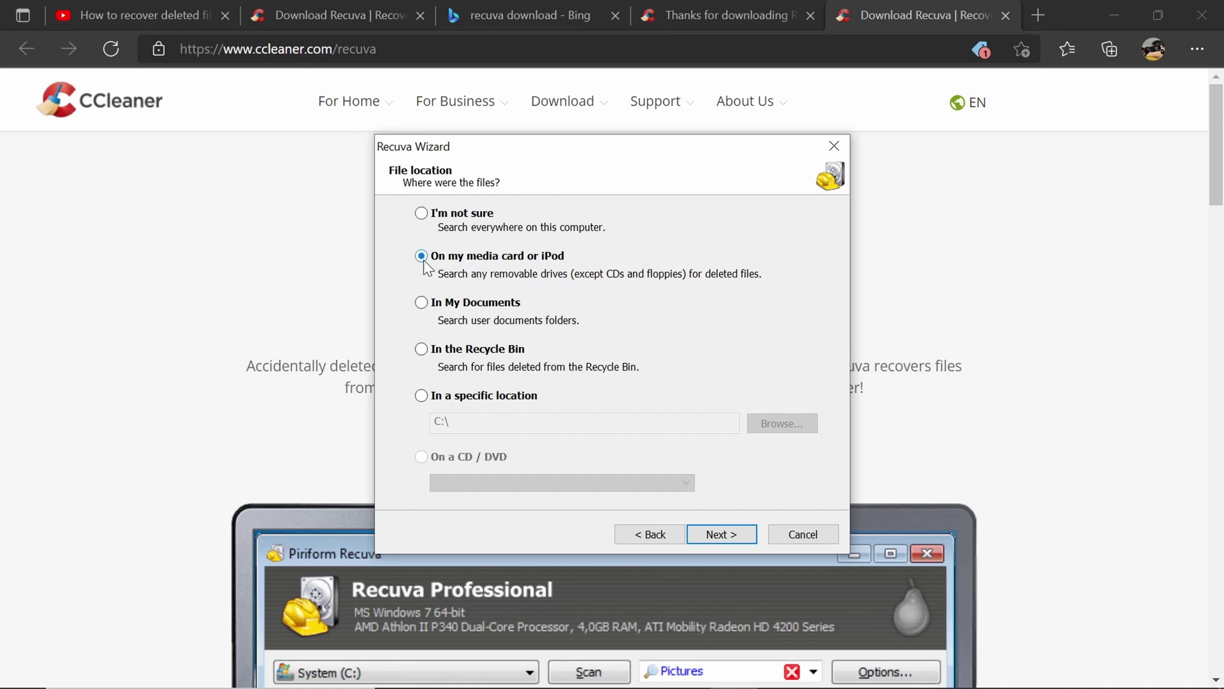
left_click(424, 396)
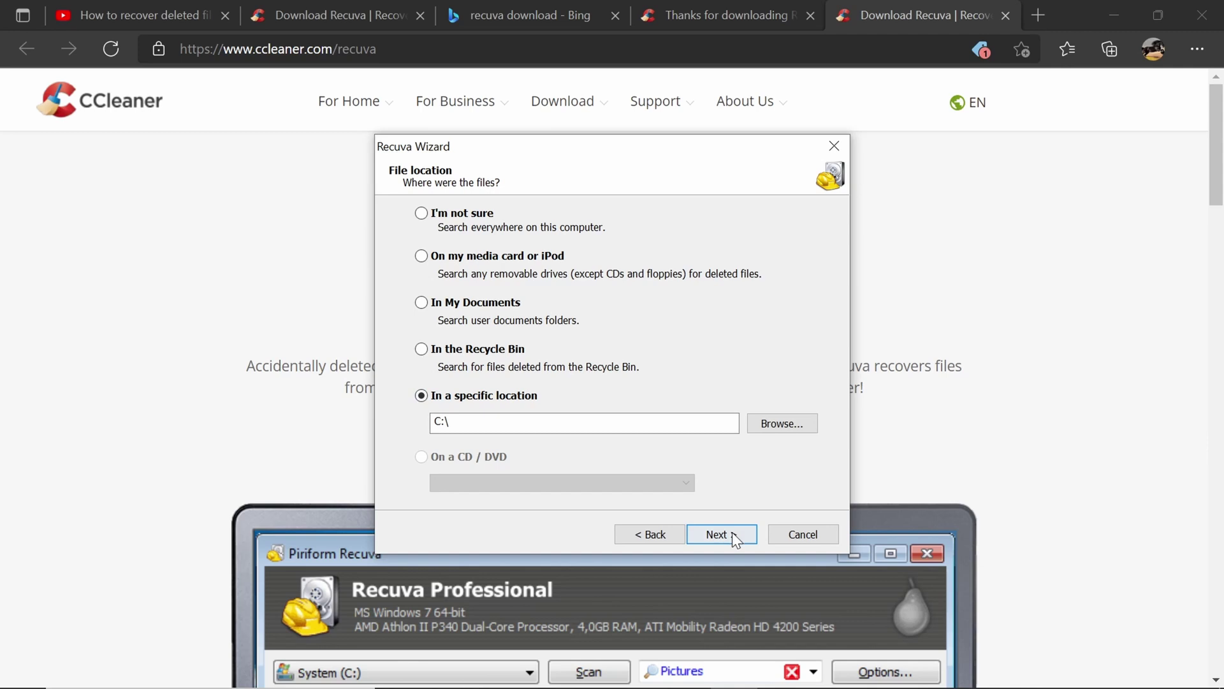
- Try SDXC (D:) as the location twice, declining the format prompt and dismissing the not-accessible errors
left_click(786, 423)
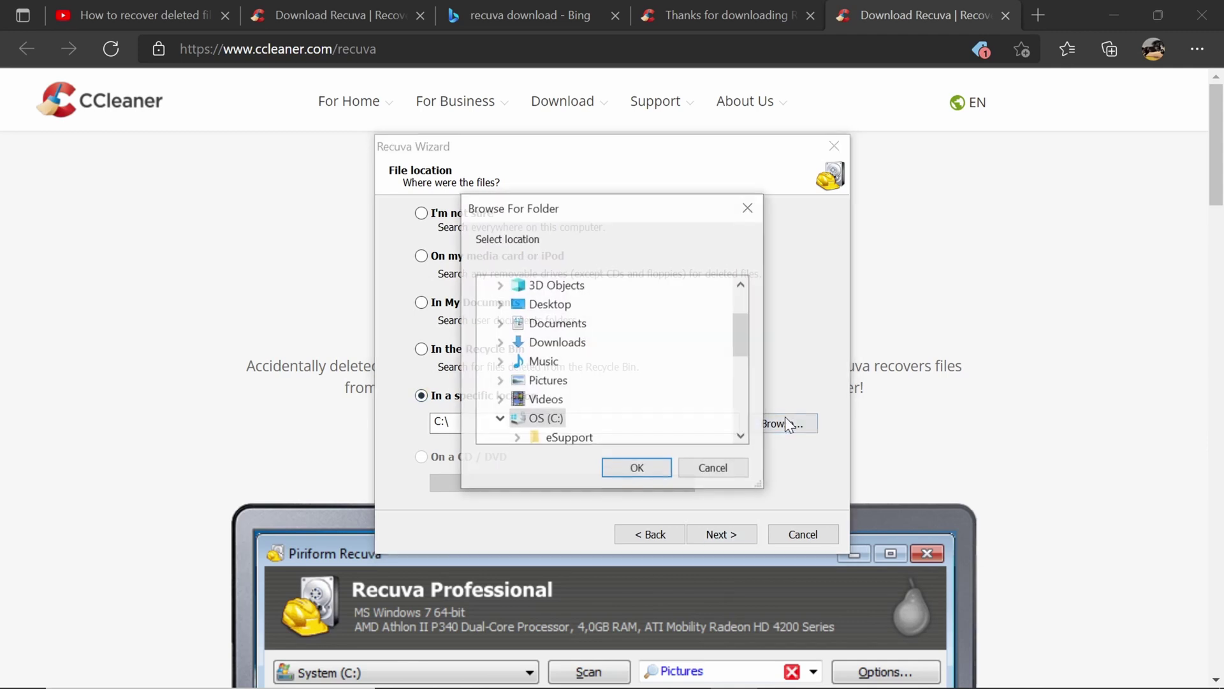
left_click(741, 381)
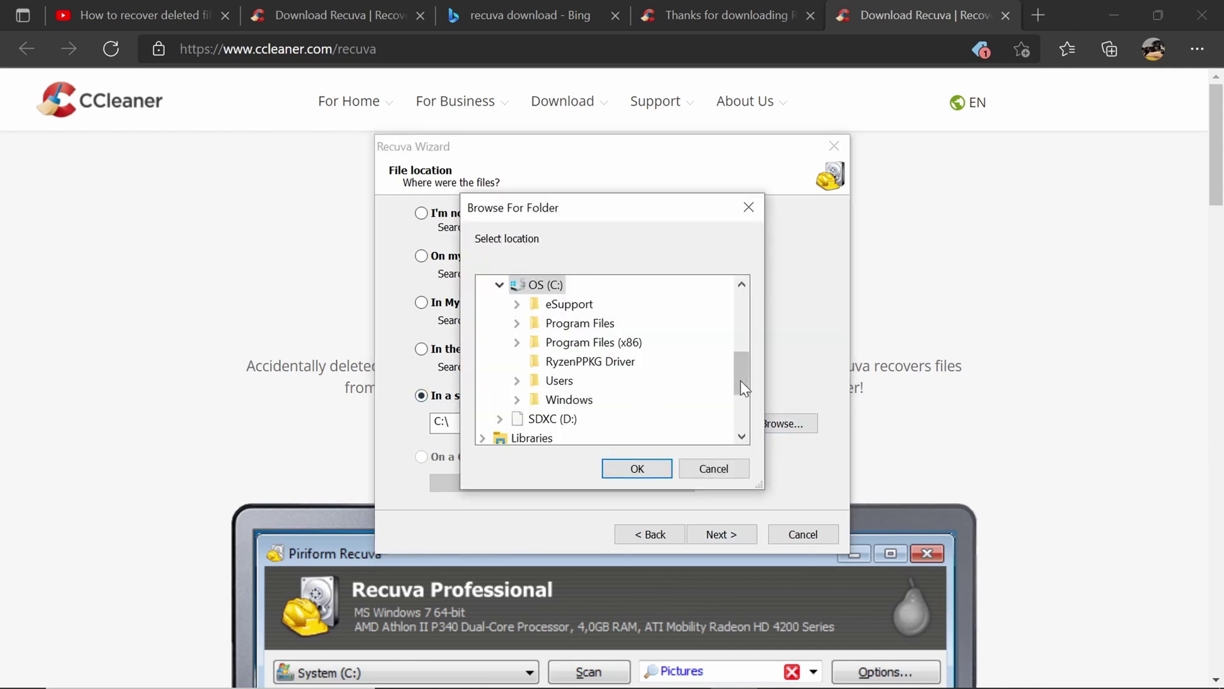
left_click(552, 418)
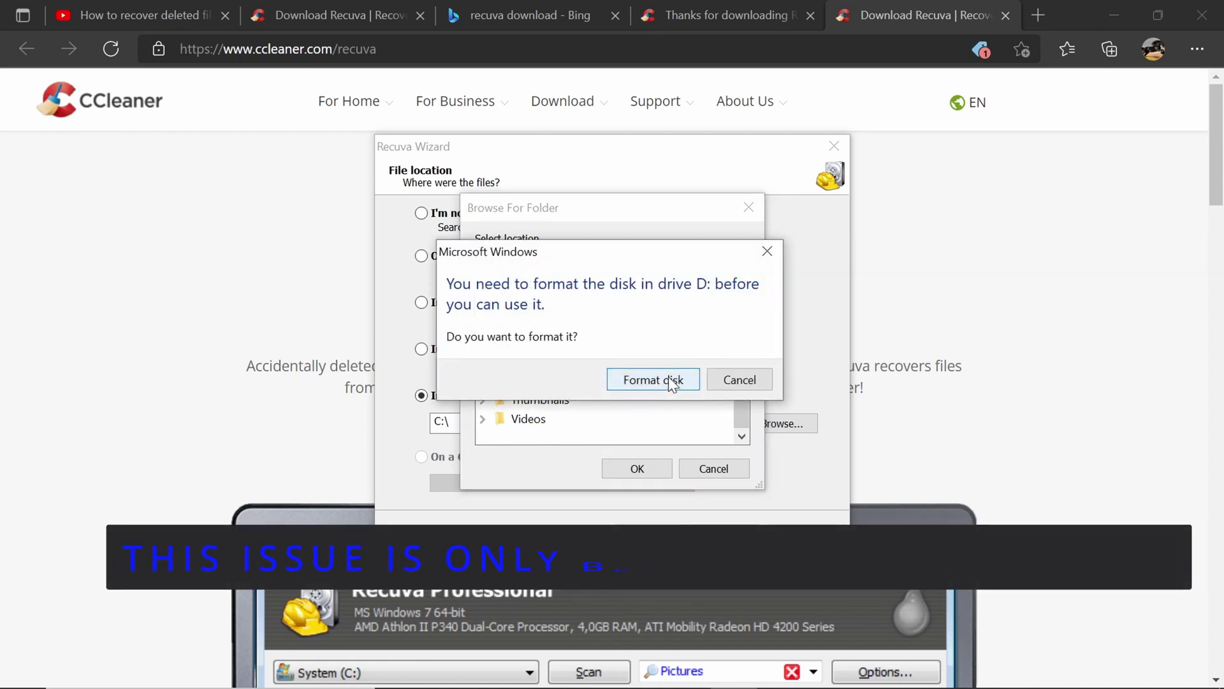
left_click(727, 383)
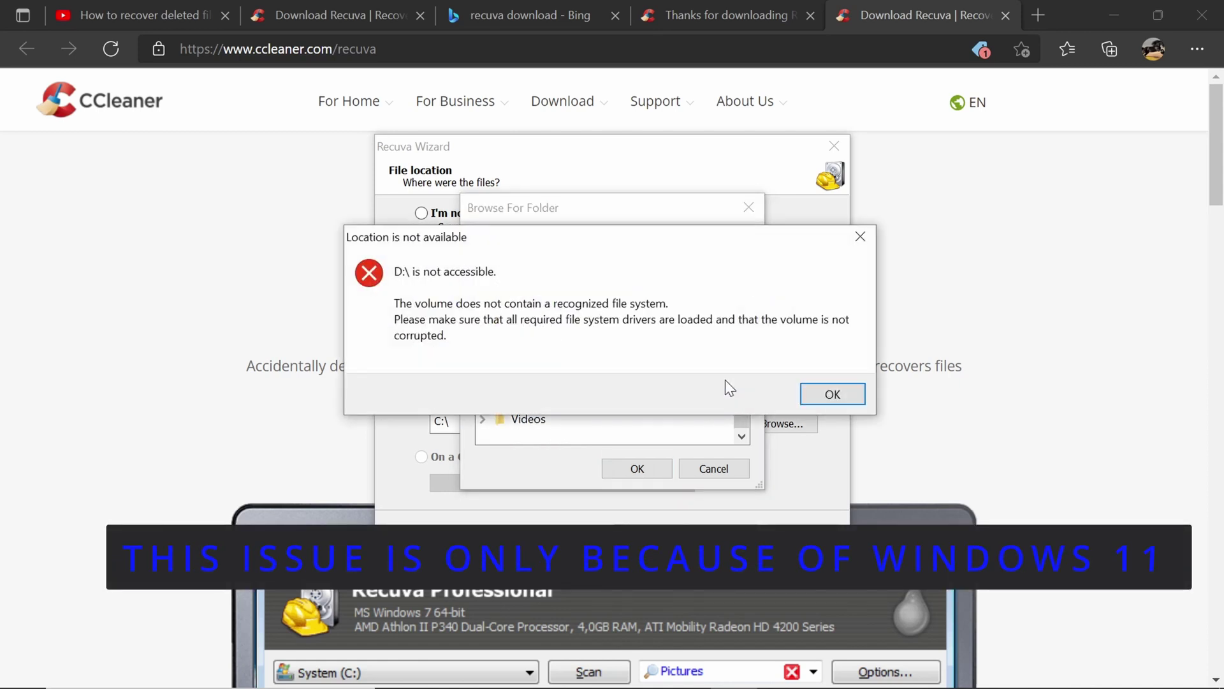
left_click(832, 394)
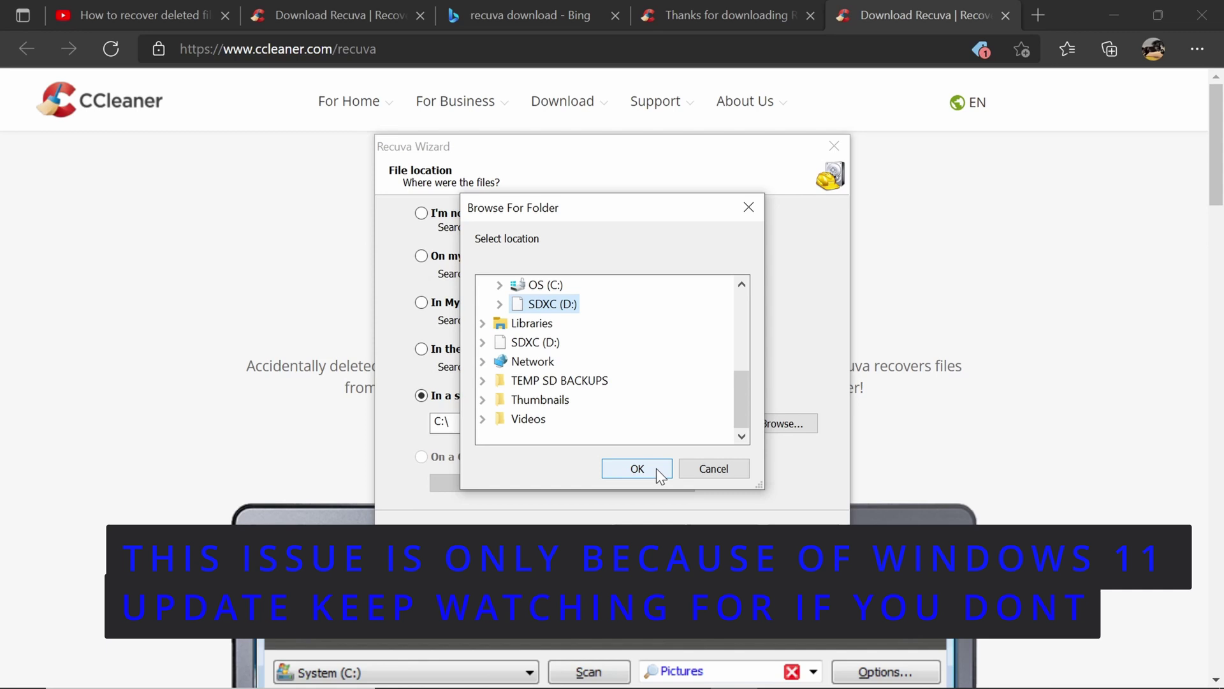
left_click(551, 344)
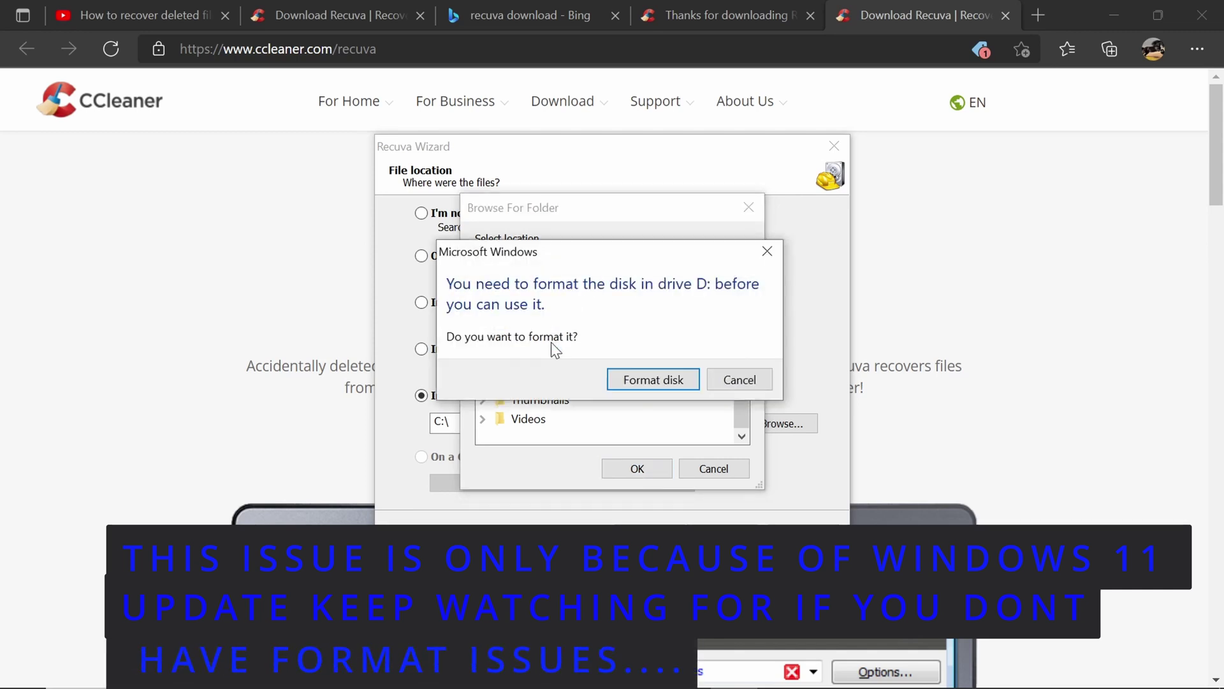
left_click(735, 382)
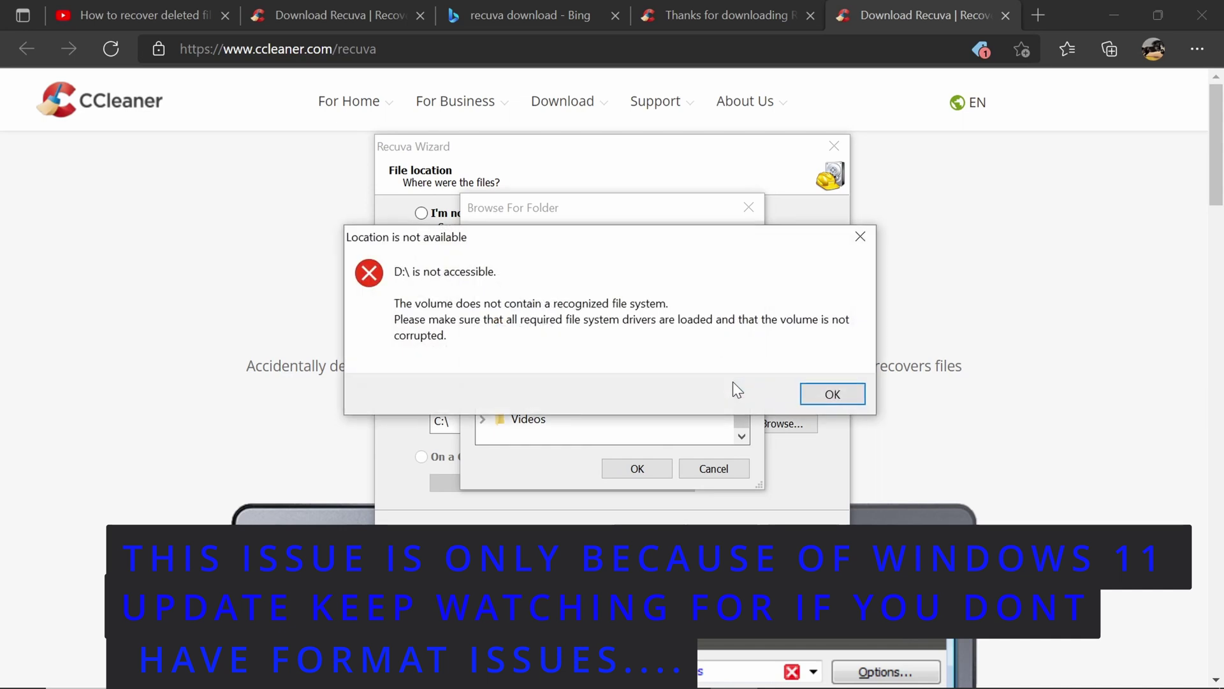
left_click(829, 397)
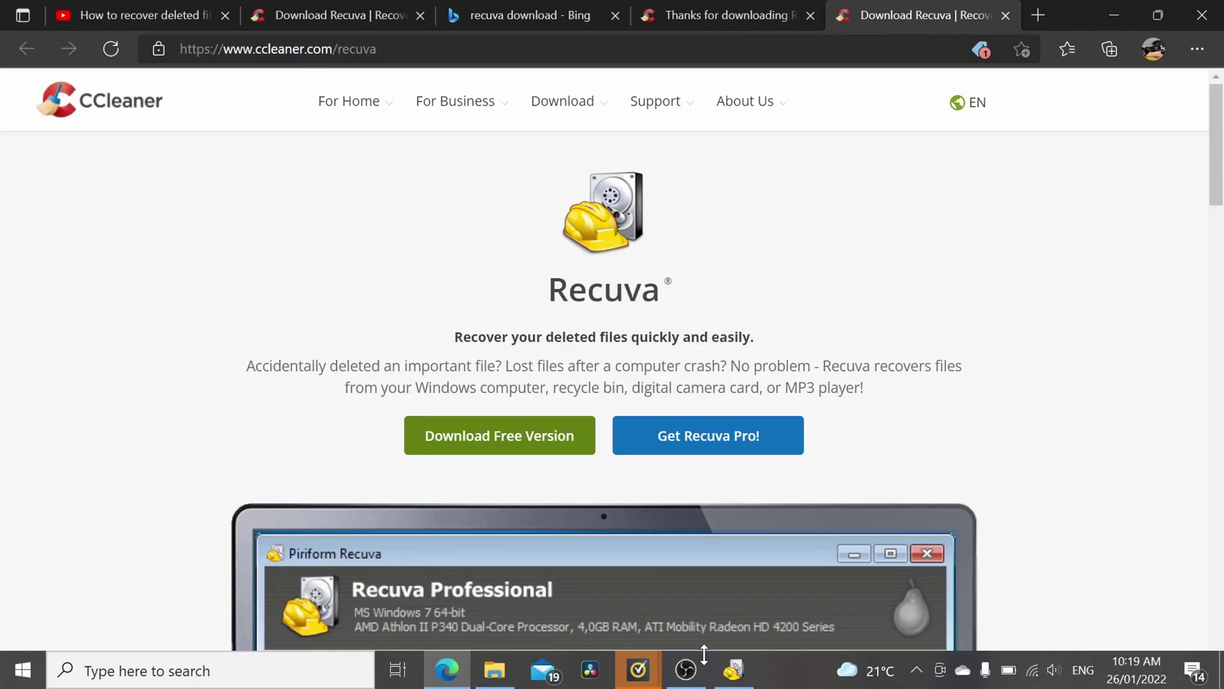
- Pick the SDXC (D:) drive in Browse For Folder as the search location
left_click(733, 670)
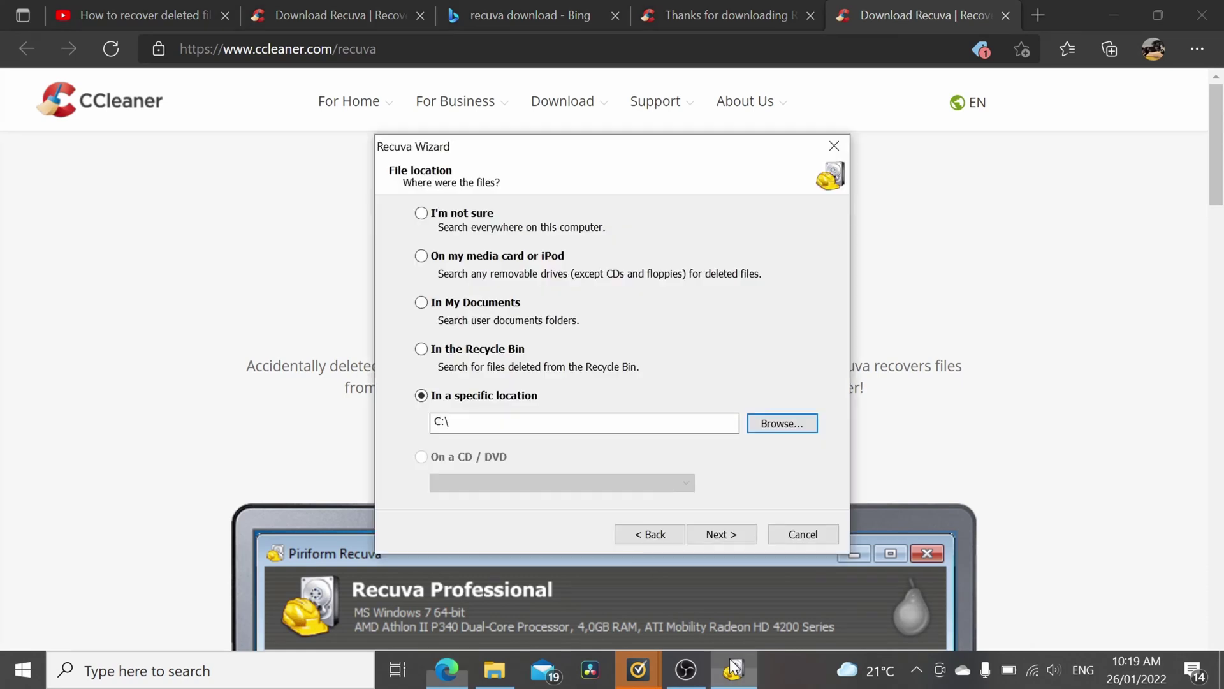
left_click(771, 424)
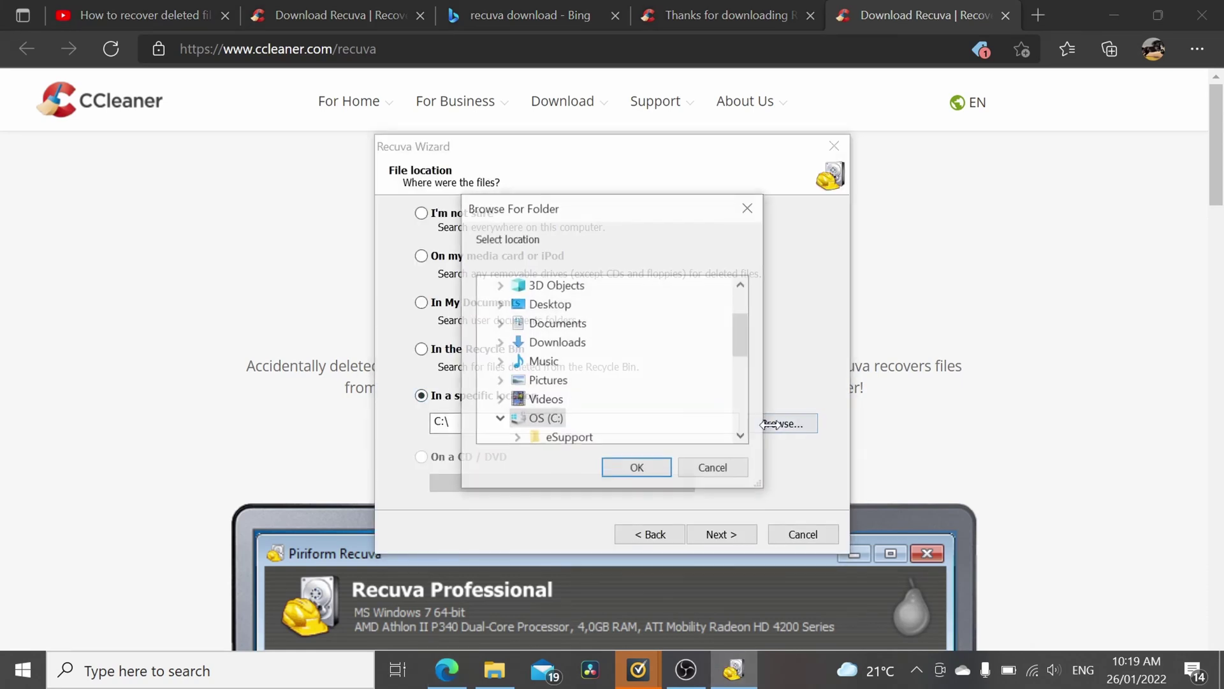
left_click(742, 384)
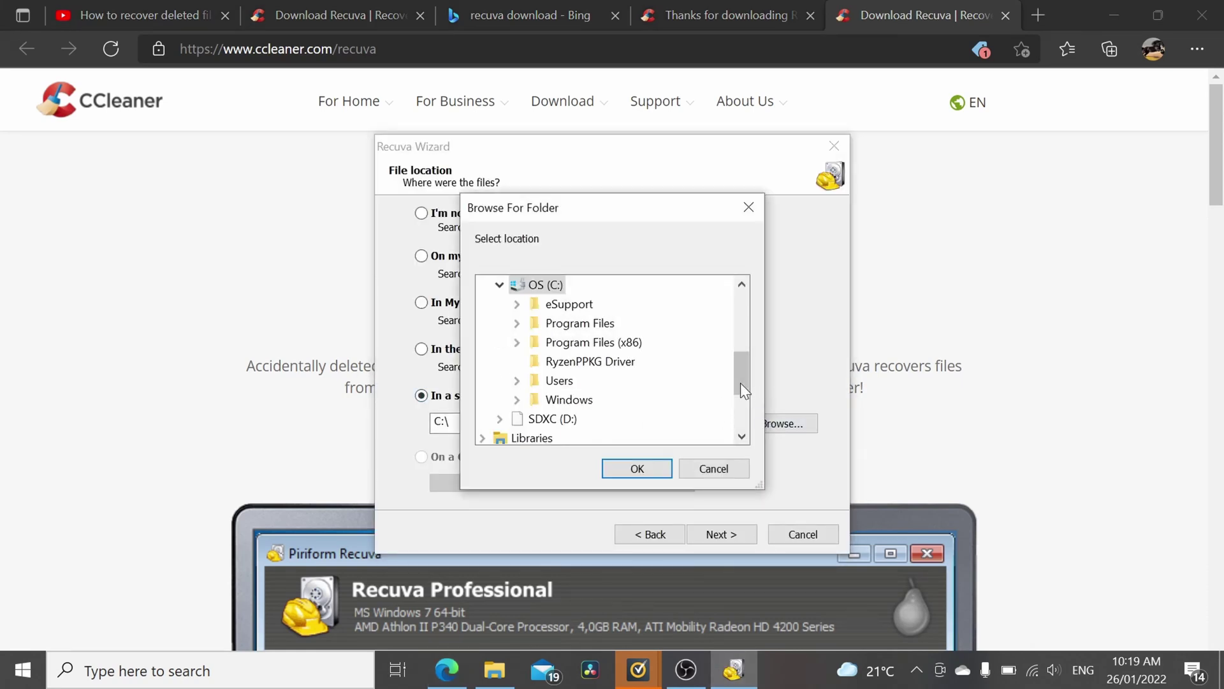
left_click(566, 421)
left_click(516, 323)
scroll(549, 357, "up", 2)
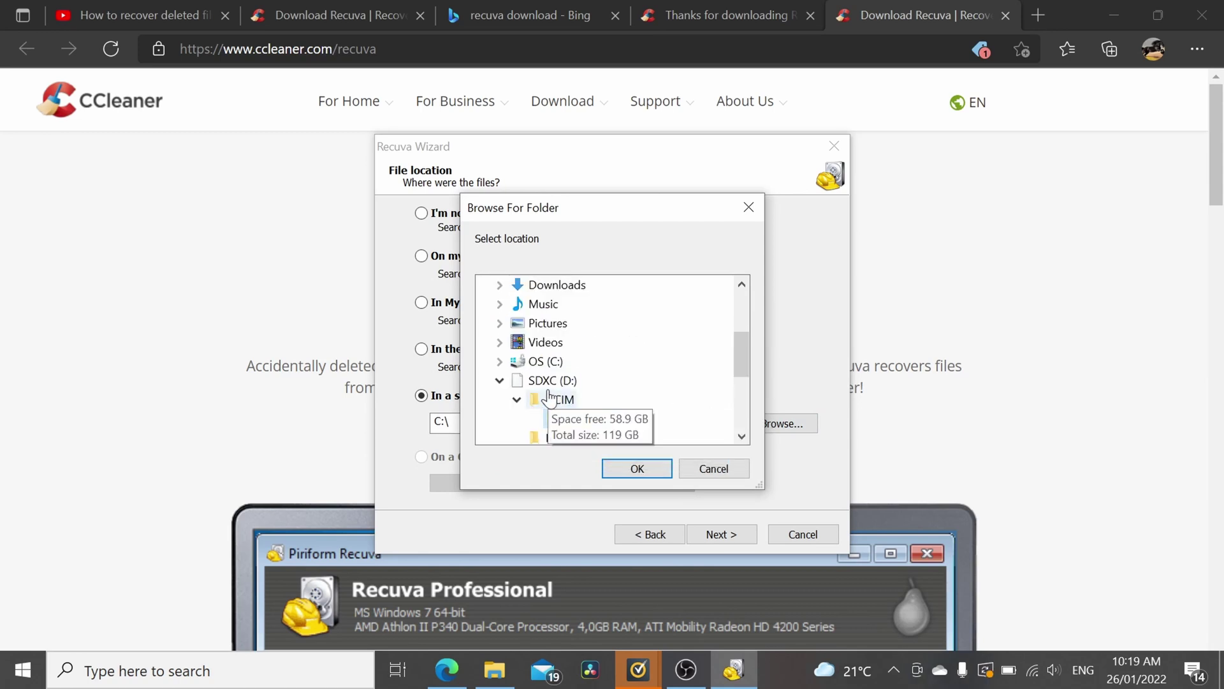
left_click(650, 465)
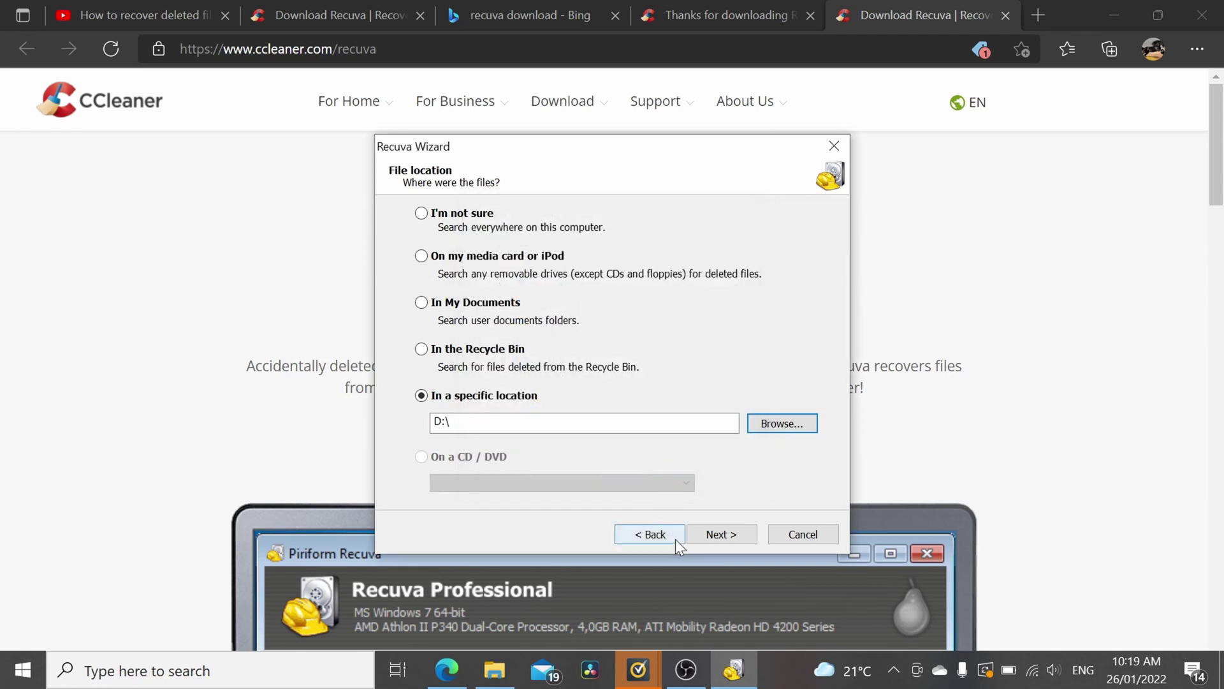
- Scan D:\ (only 4 files found), then restart the wizard at the file location step
left_click(737, 534)
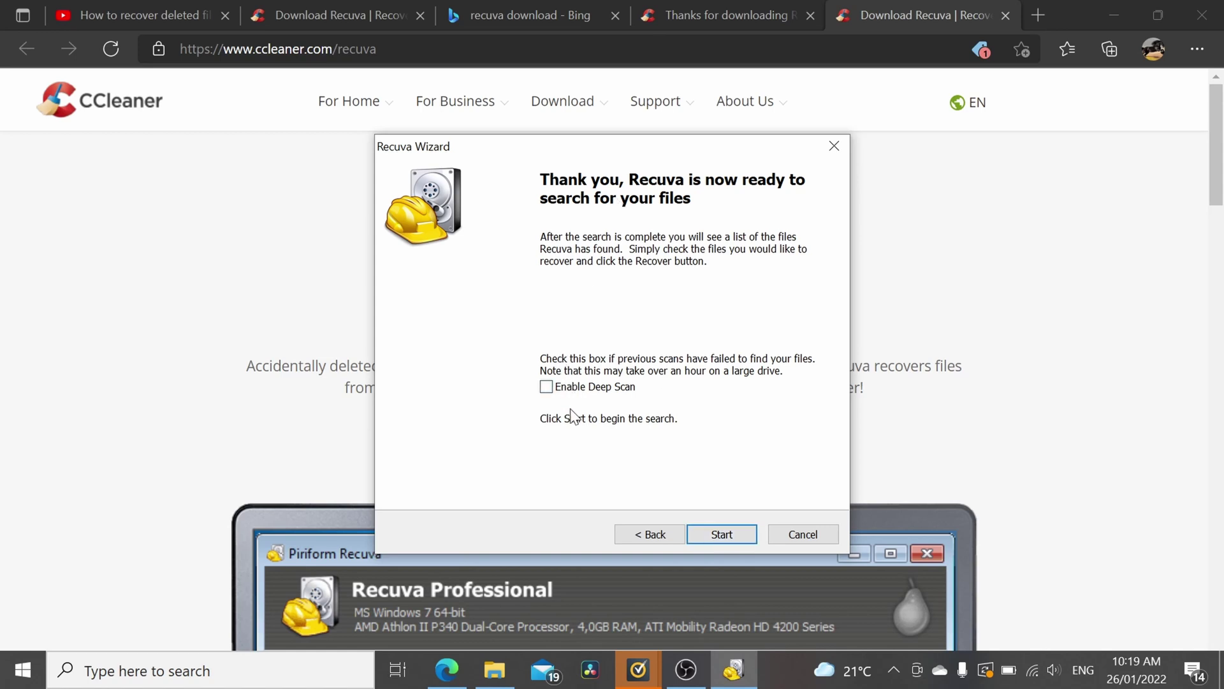
left_click(725, 534)
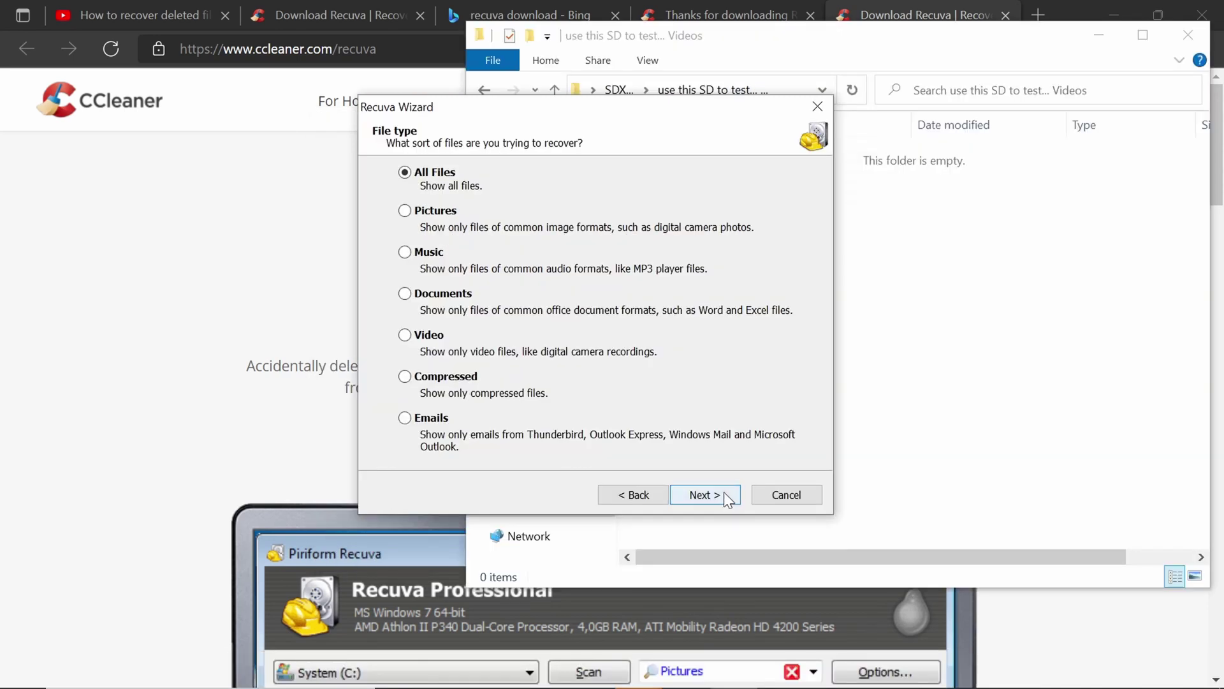
left_click(725, 492)
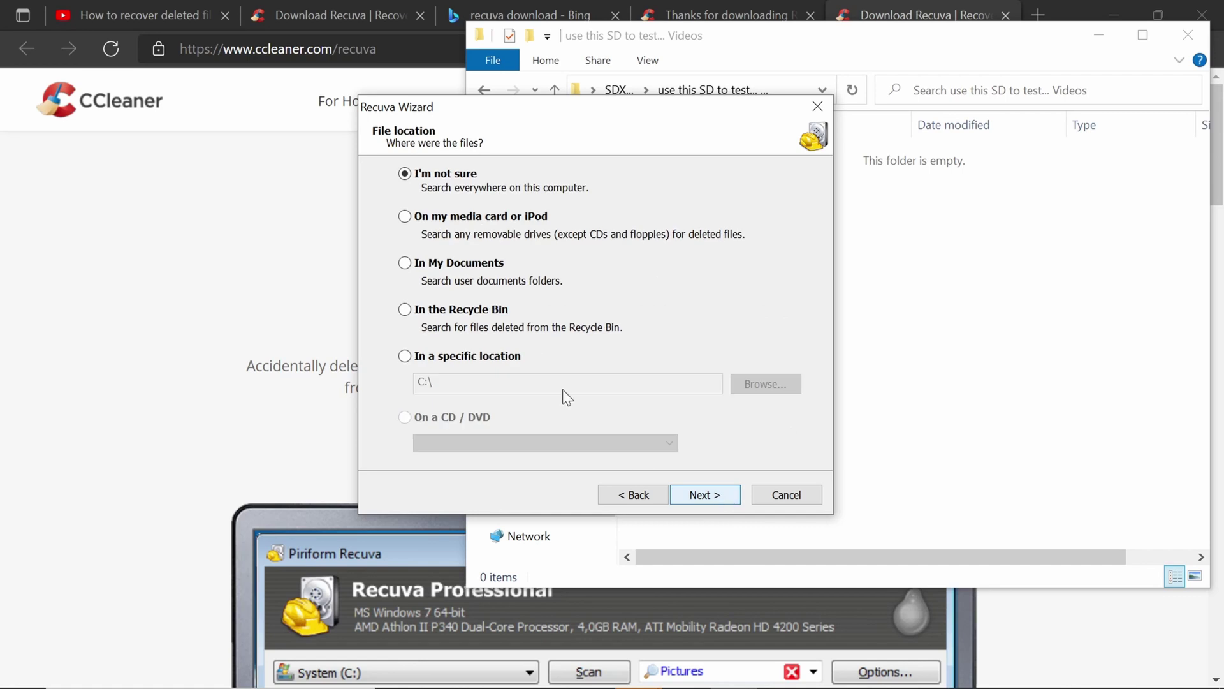
- Choose 'On my media card or iPod', enable Deep Scan, and start the scan
left_click(406, 217)
left_click(710, 500)
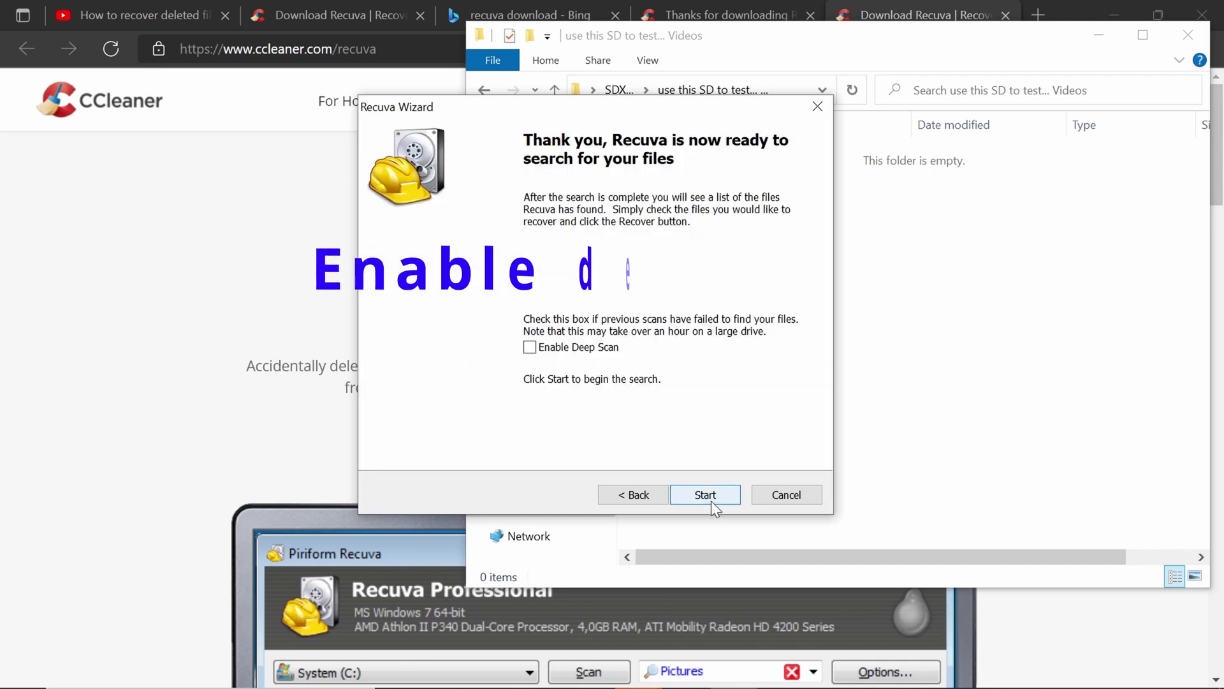
left_click(529, 348)
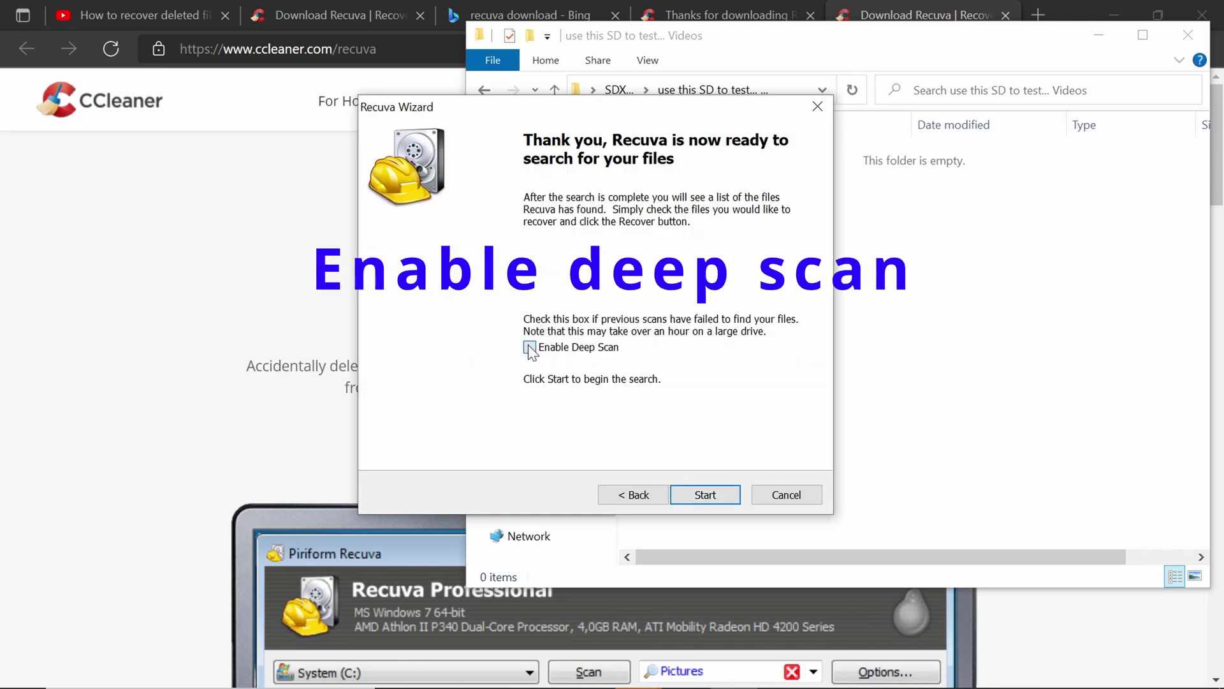
left_click(724, 499)
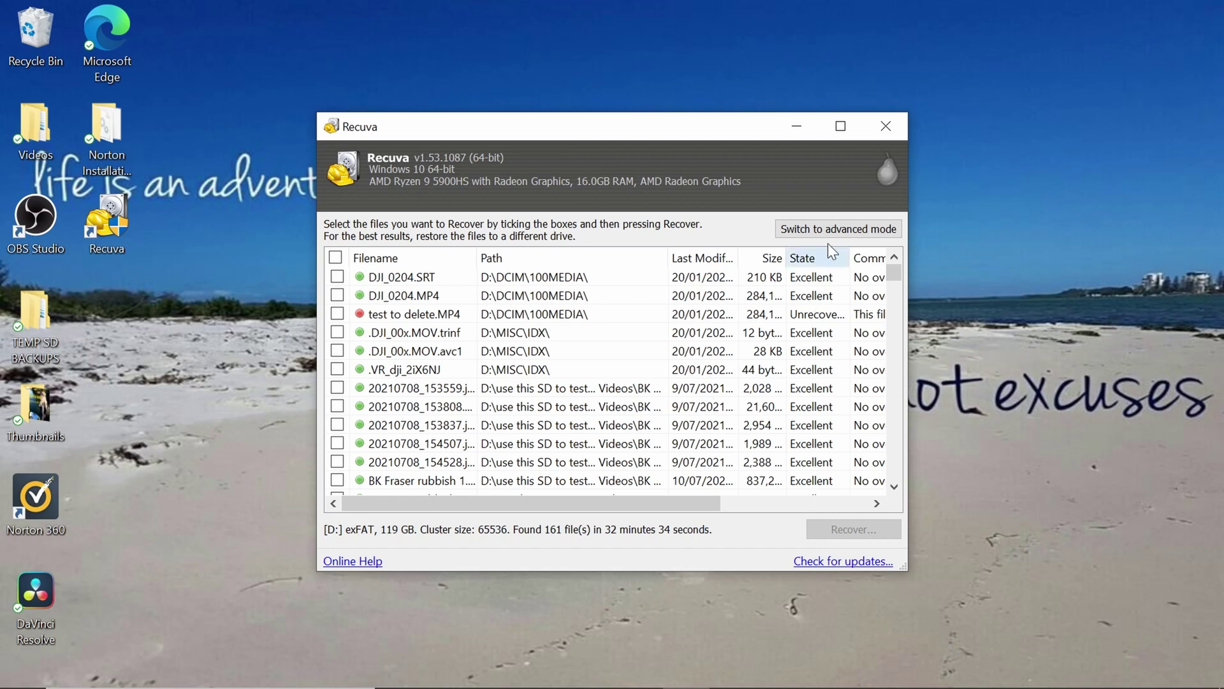
- Maximize Recuva and tick the header checkbox to select all 160 recoverable files
left_click(841, 127)
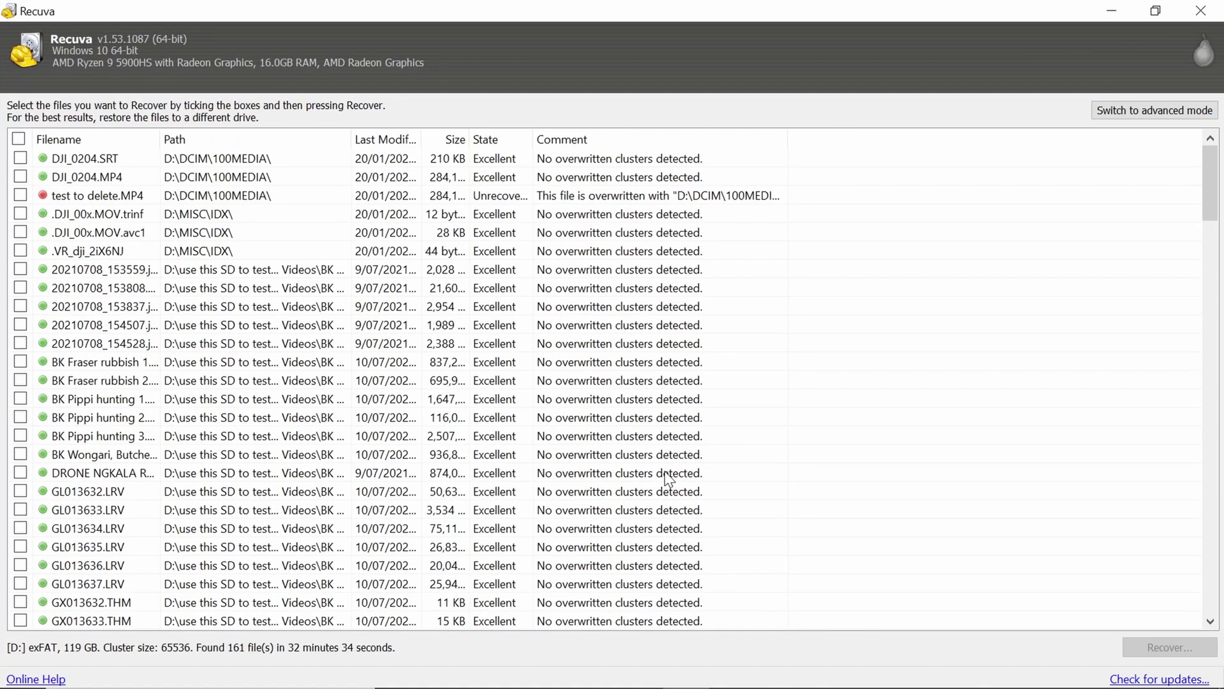
left_click(21, 195)
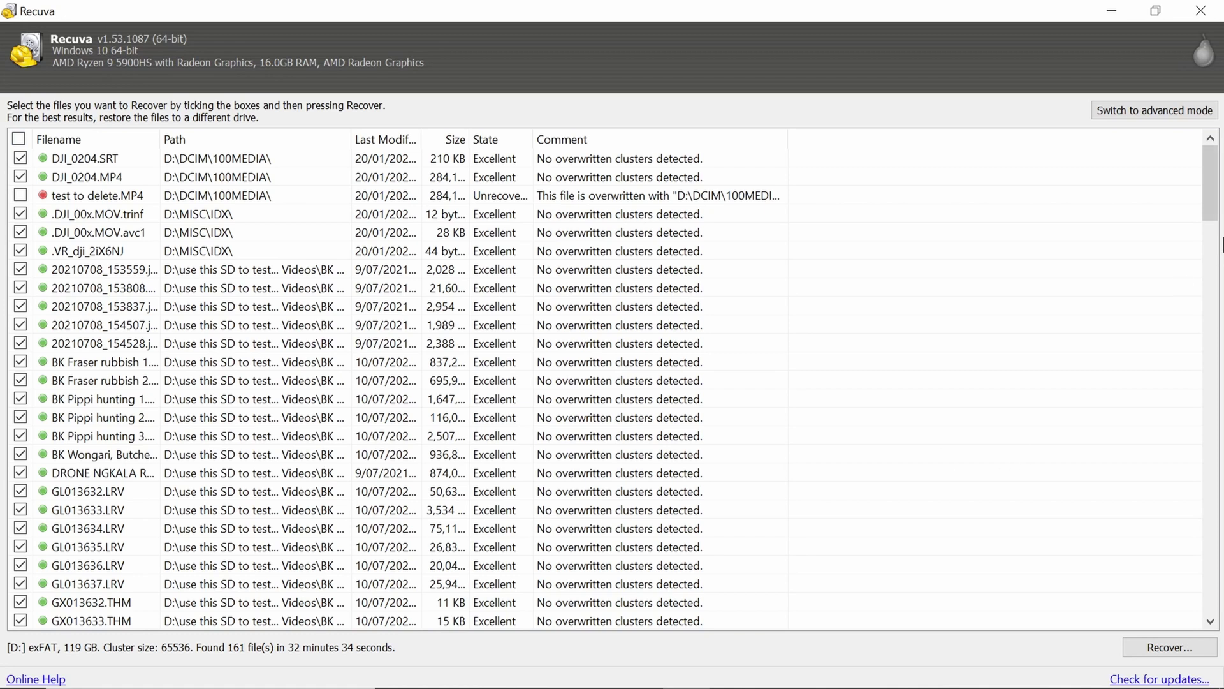
left_click_drag(1212, 201, 1176, 655)
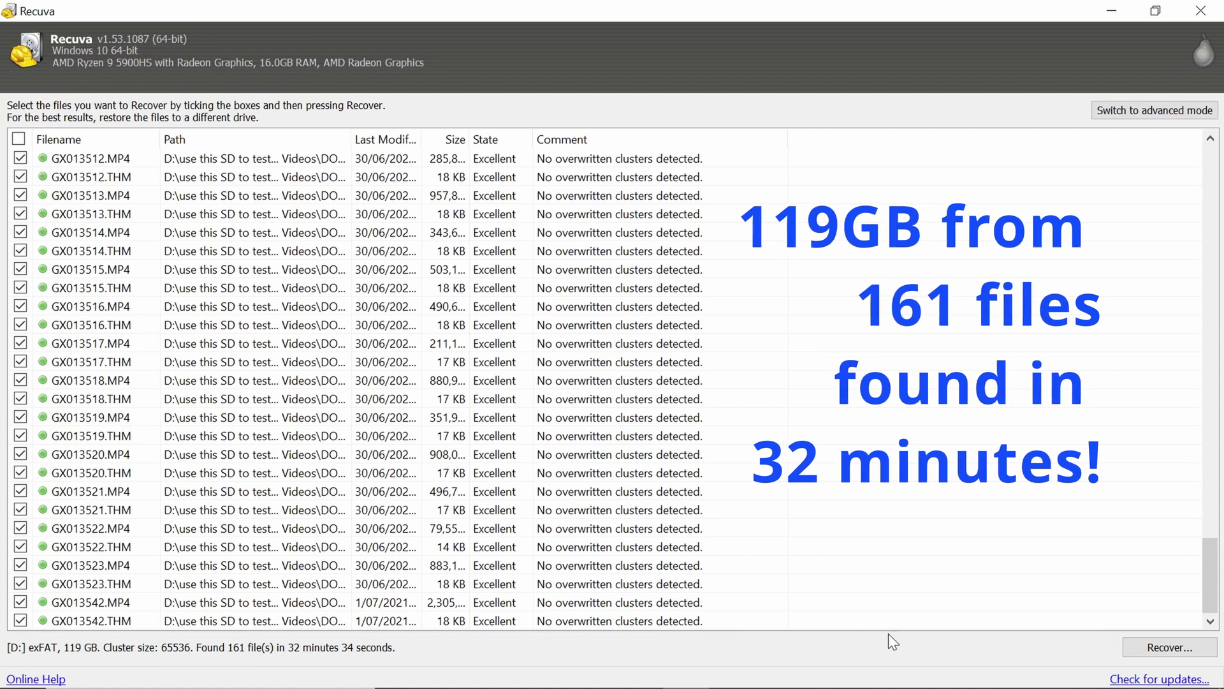
- Recover the 160 ticked files to Desktop > TEMP SD BACKUPS > SD BLACK 128
left_click(1187, 645)
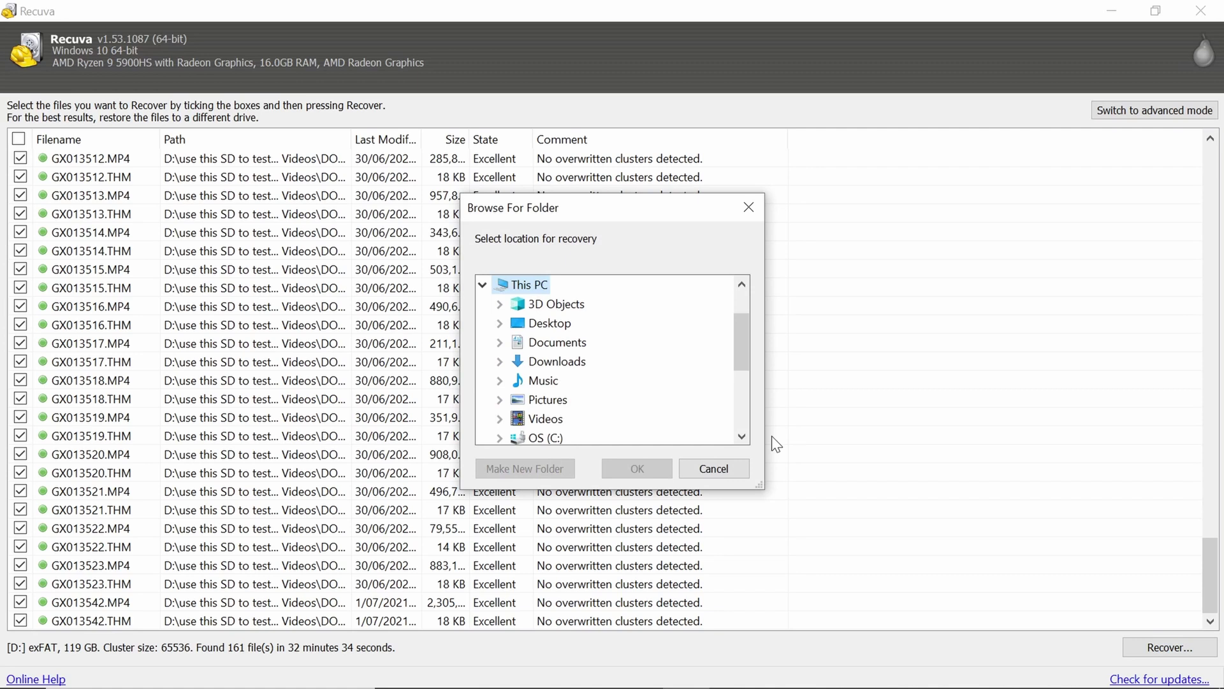
left_click(547, 325)
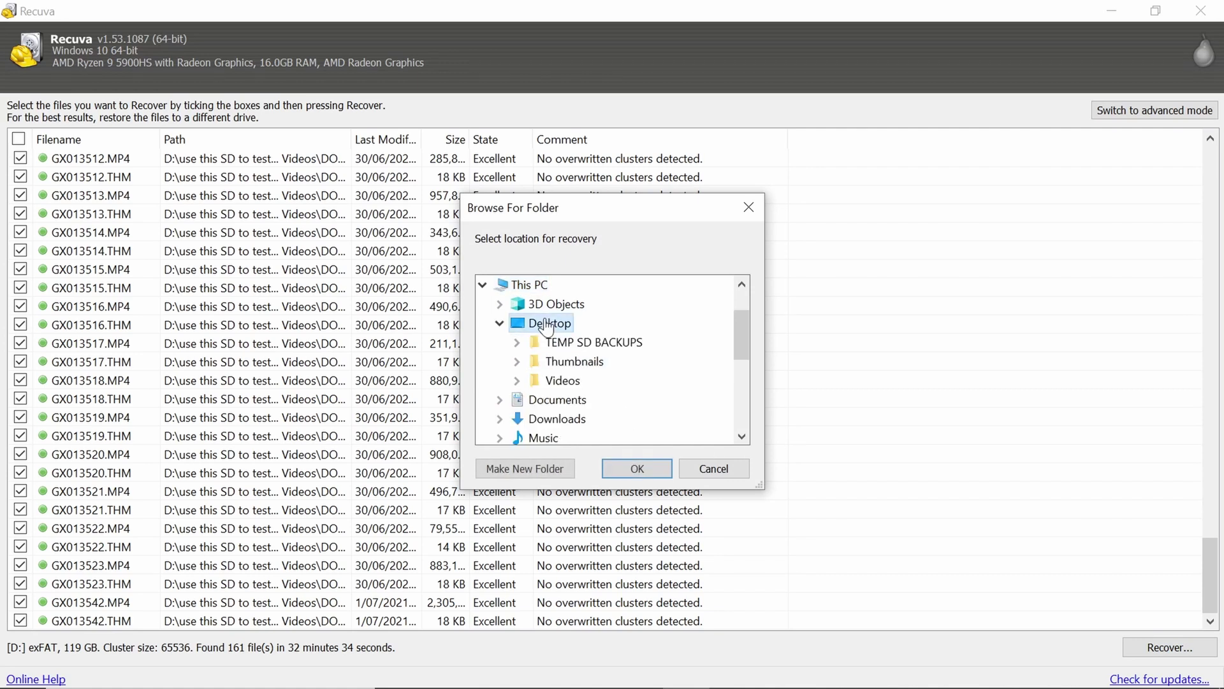
left_click(568, 389)
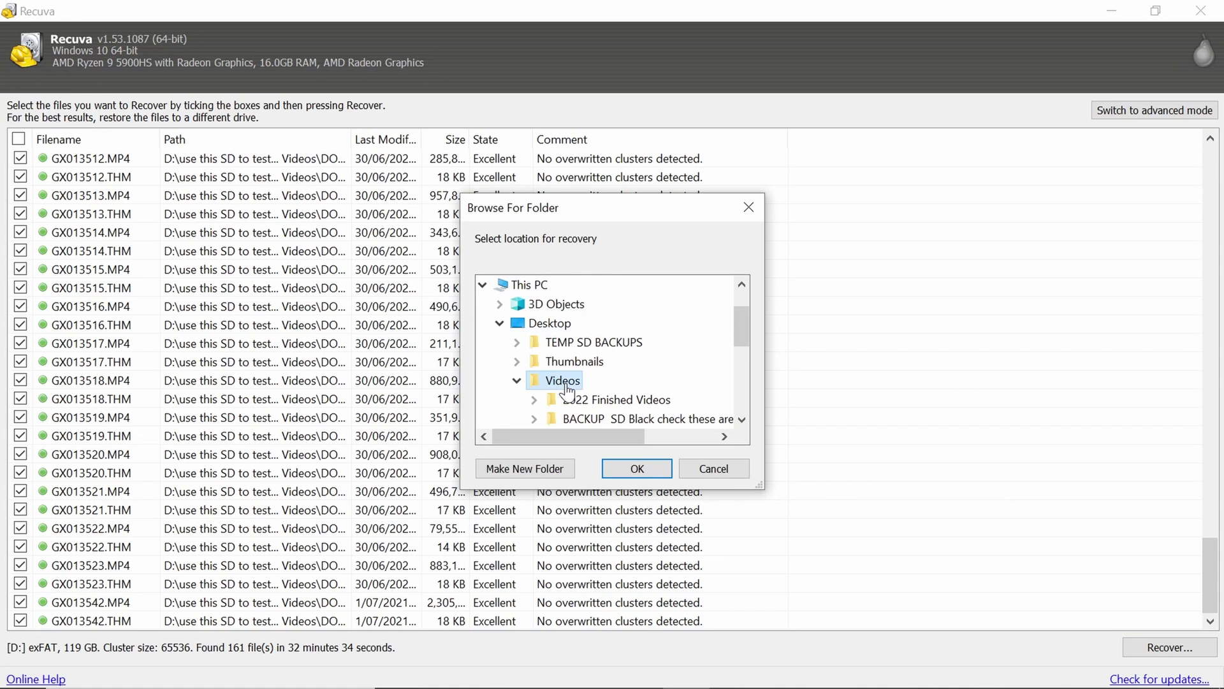
left_click(593, 342)
left_click(624, 366)
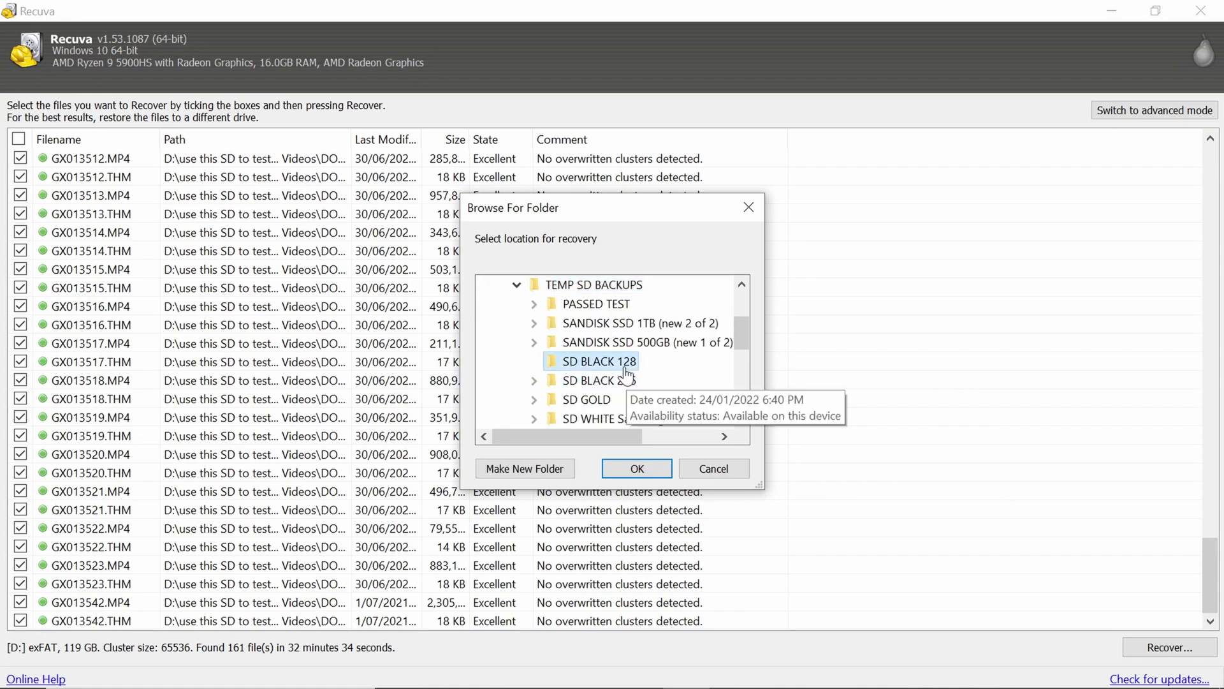
left_click(643, 463)
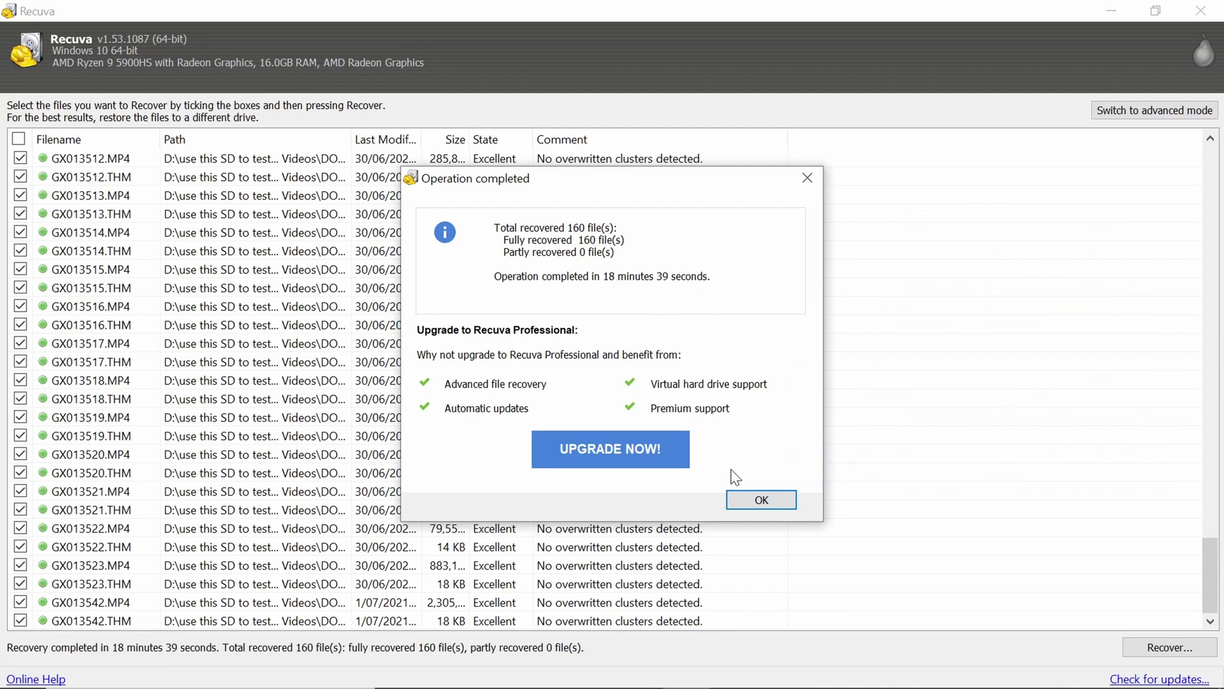
- Dismiss the recovery summary and open TEMP SD BACKUPS > SD BLACK 128 in File Explorer
left_click(765, 500)
double_click(708, 153)
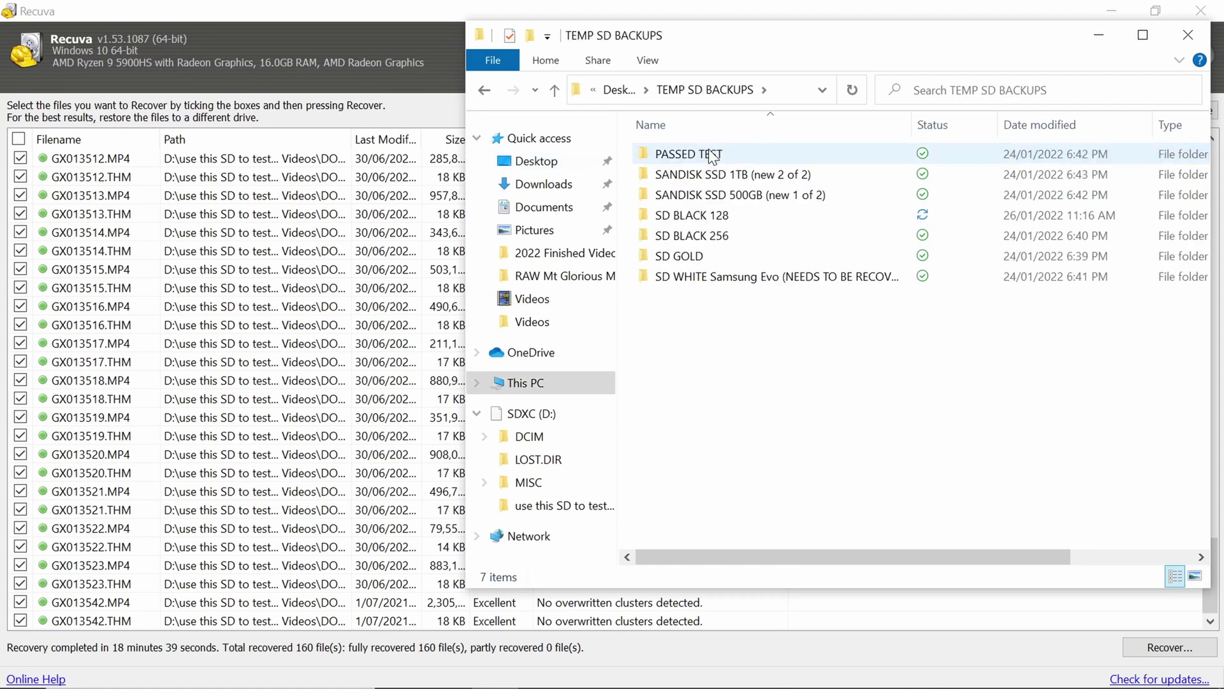
double_click(717, 217)
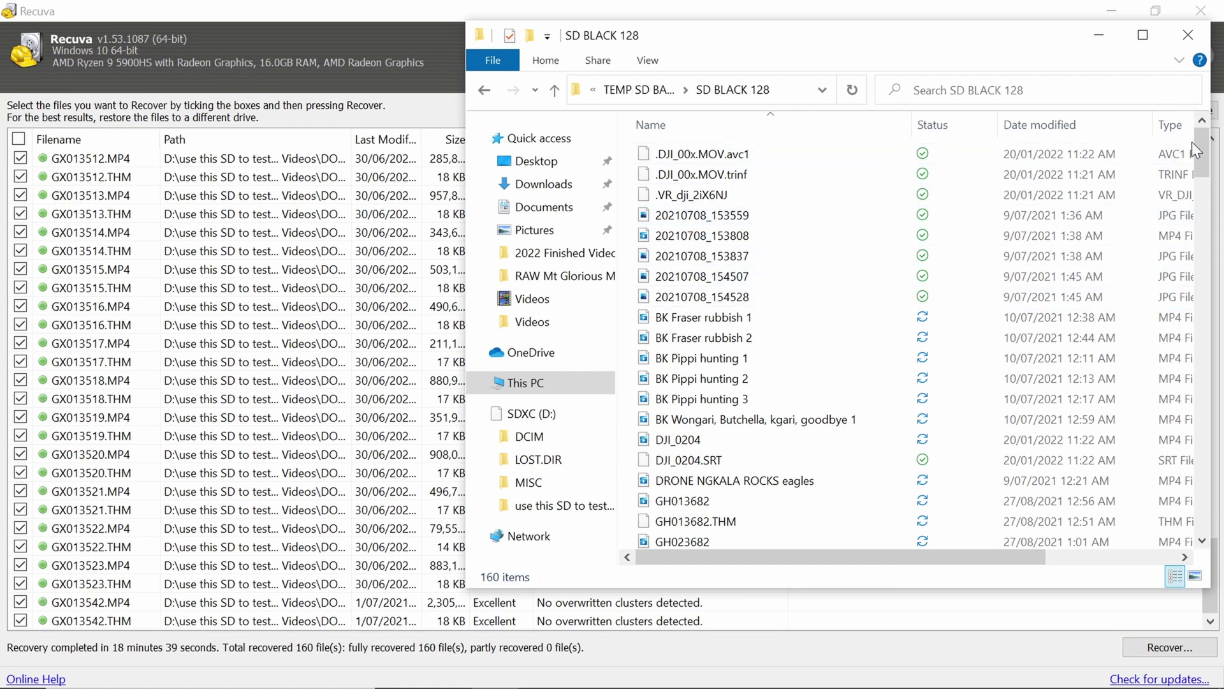
- Scroll through the 160 recovered files and play the DRONE NGKALA ROCKS eagles video
left_click_drag(1197, 150, 1223, 326)
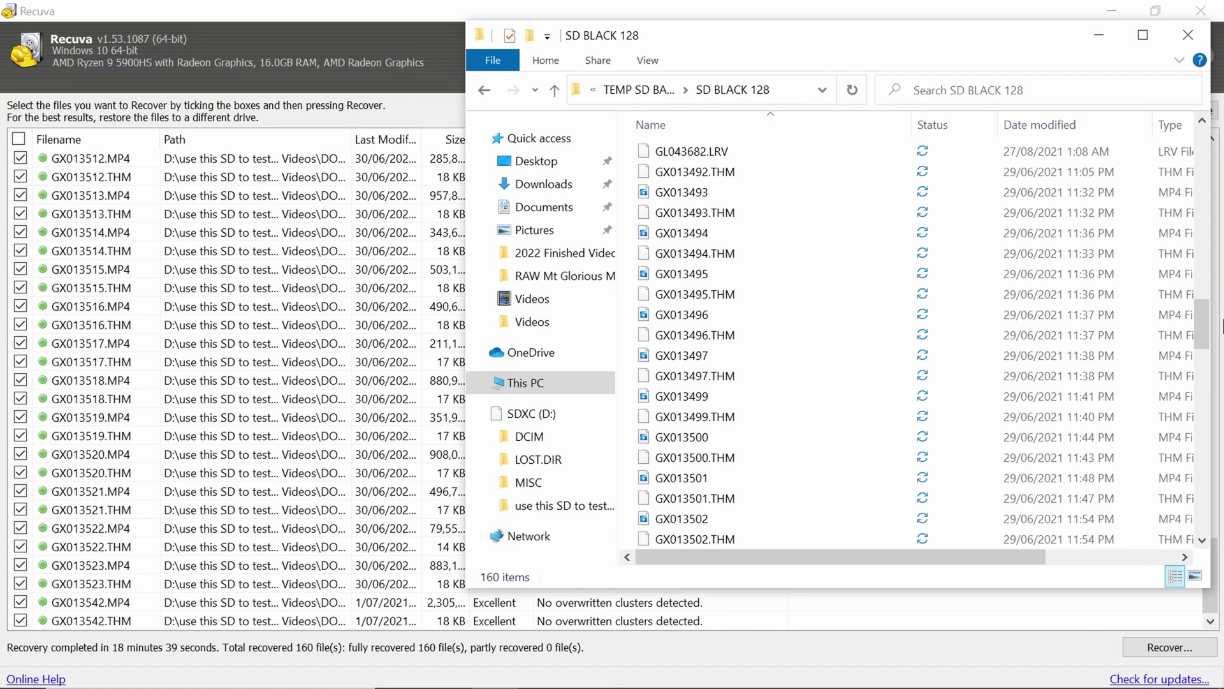
key("d")
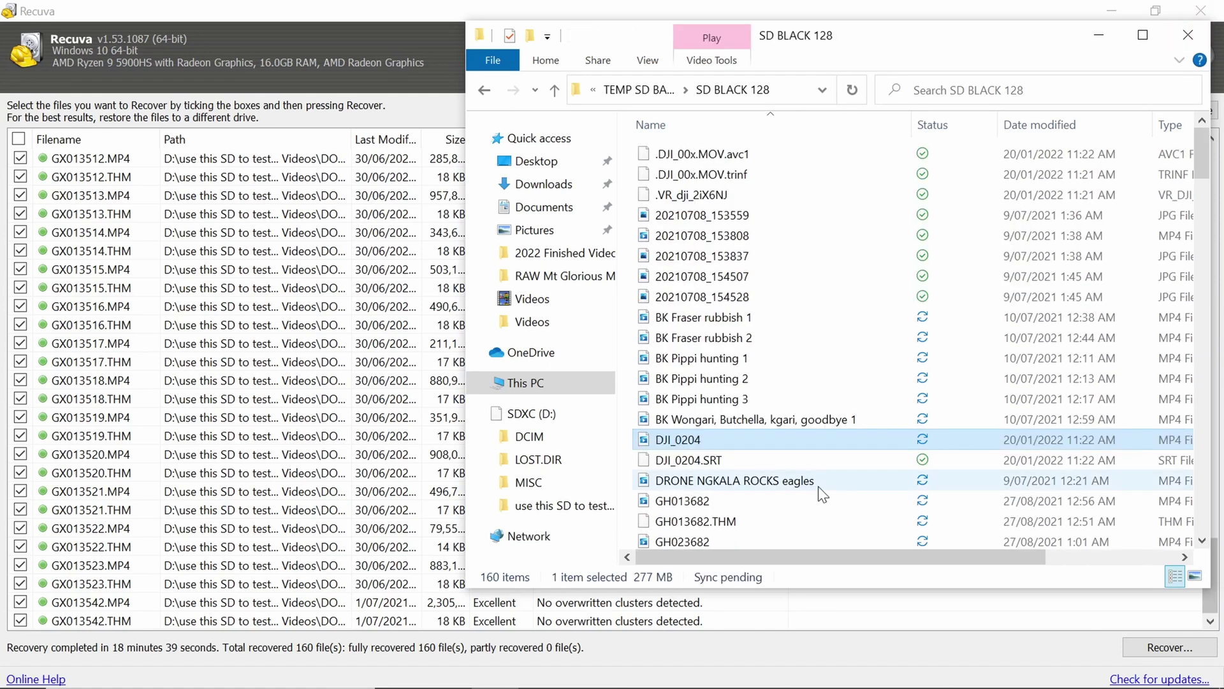
double_click(775, 486)
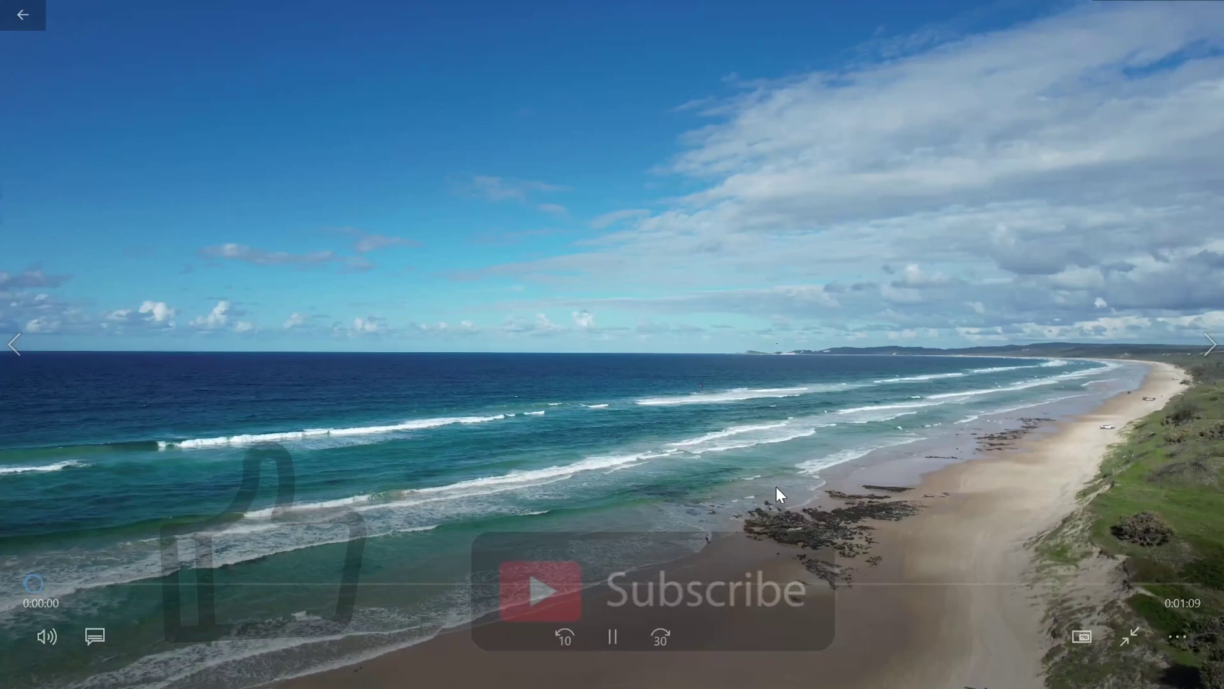